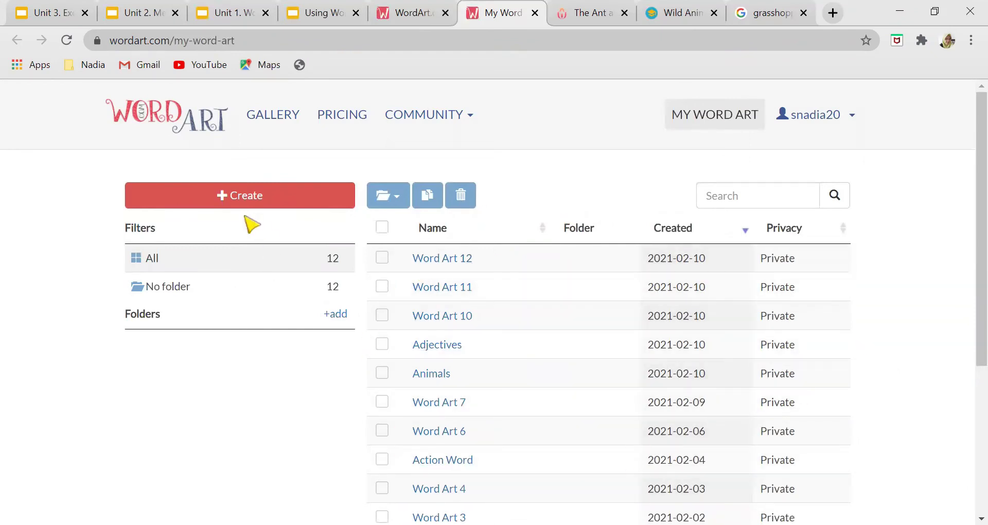
# - Create a new word art and title it "Animals"
pyautogui.click(235, 195)
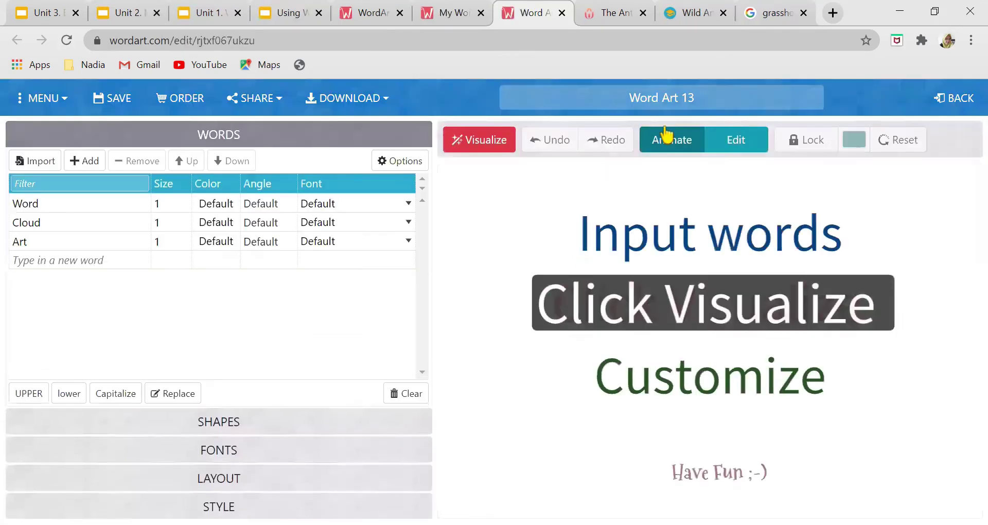
pyautogui.click(711, 100)
pyautogui.moveTo(711, 99); pyautogui.dragTo(621, 99)
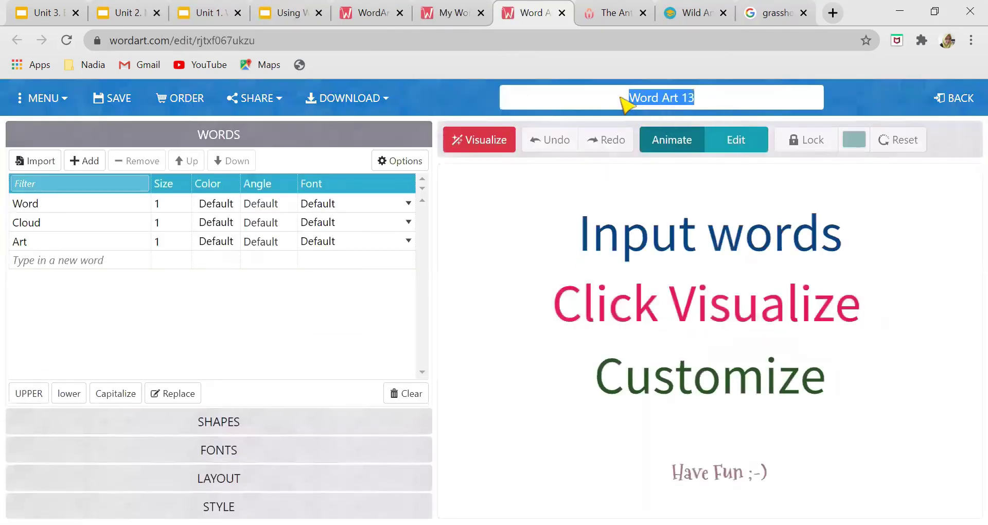
pyautogui.write('Animals')
pyautogui.press('Return')
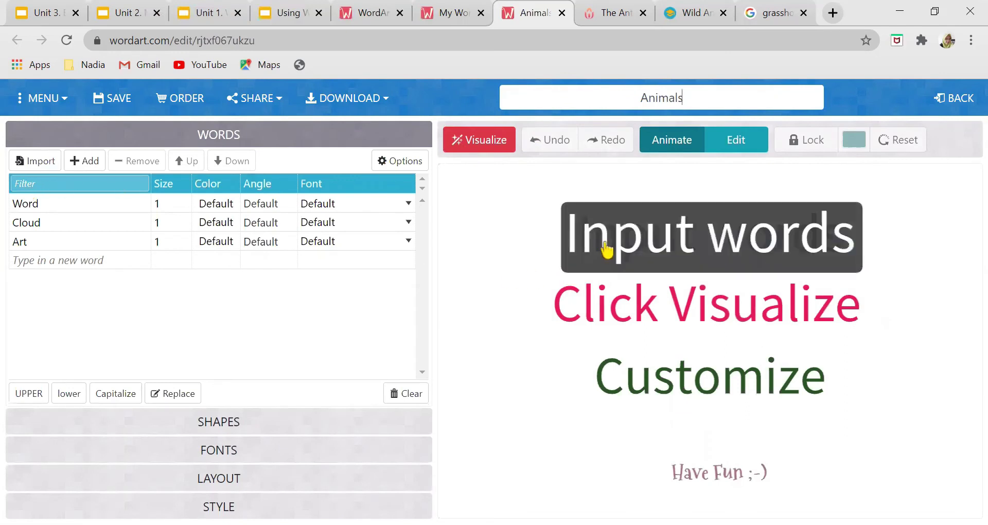
# - Open the word import for plain text and enter "chicken" and "duck" on separate lines
pyautogui.click(38, 164)
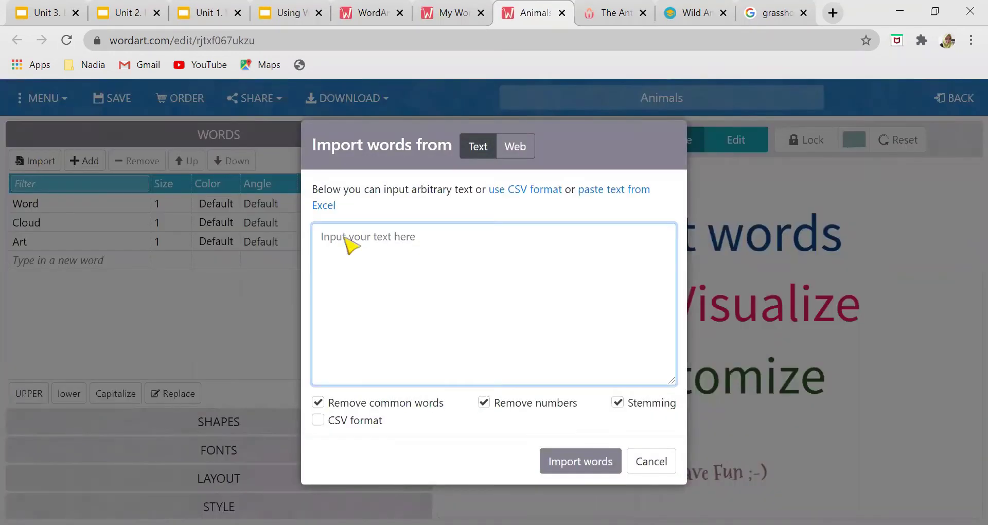
pyautogui.write('chicken')
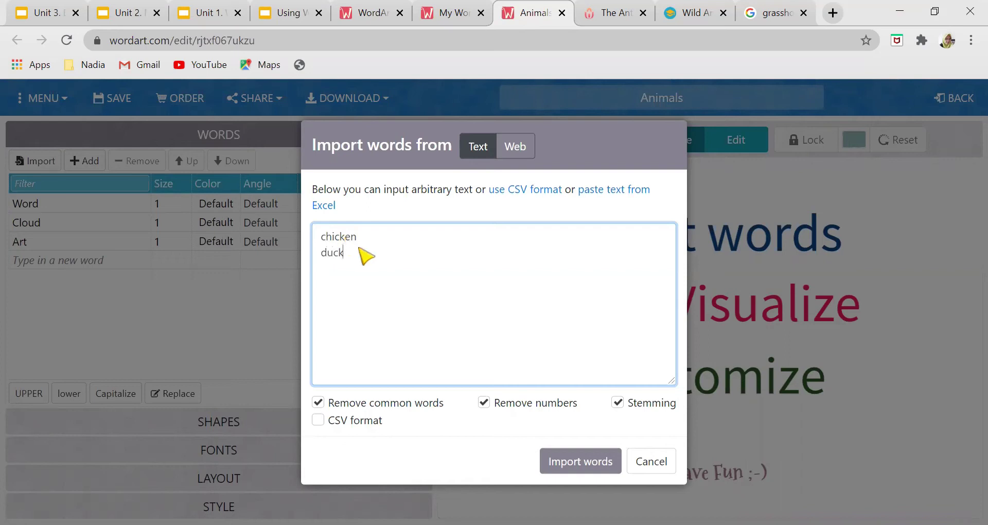
# - Switch to the 7esl wild animals vocabulary page and copy the highlighted List of Wild Animals
pyautogui.hotkey('ctrl', 'Tab')
pyautogui.hotkey('ctrl', 'Tab')
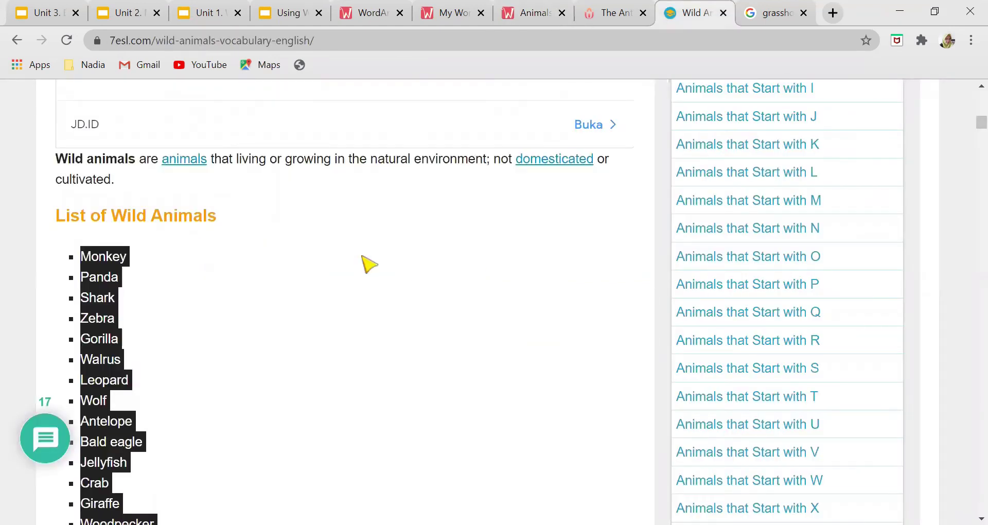
pyautogui.rightClick(88, 292)
pyautogui.click(135, 303)
# - Back in the Animals word art, replace the import text with the copied animal list and import the words
pyautogui.hotkey('ctrl', 'shift', 'Tab')
pyautogui.hotkey('ctrl', 'shift', 'Tab')
pyautogui.hotkey('ctrl', 'a')
pyautogui.hotkey('ctrl', 'v')
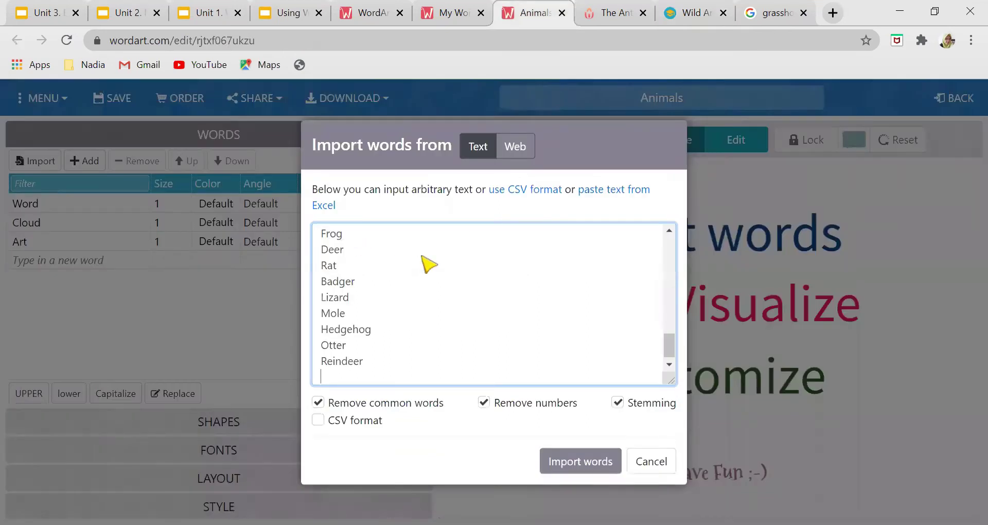
pyautogui.scroll(10, 552, 378)
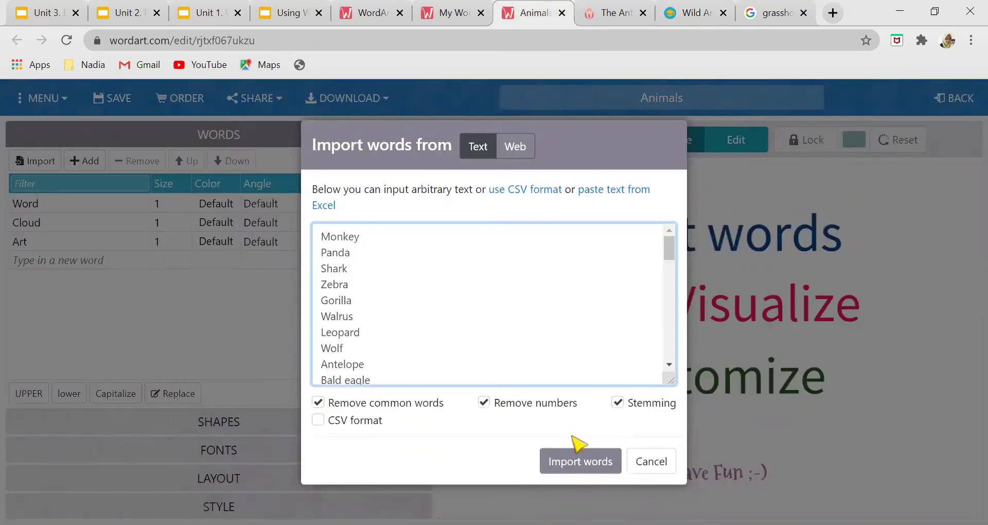
pyautogui.click(569, 463)
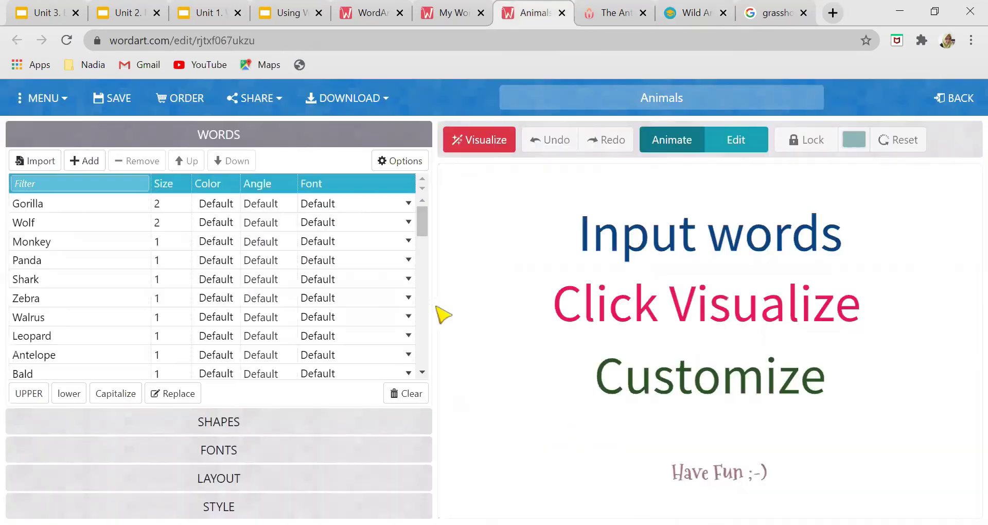
# - Set the word repetition option to None and visualize the word cloud
pyautogui.click(402, 164)
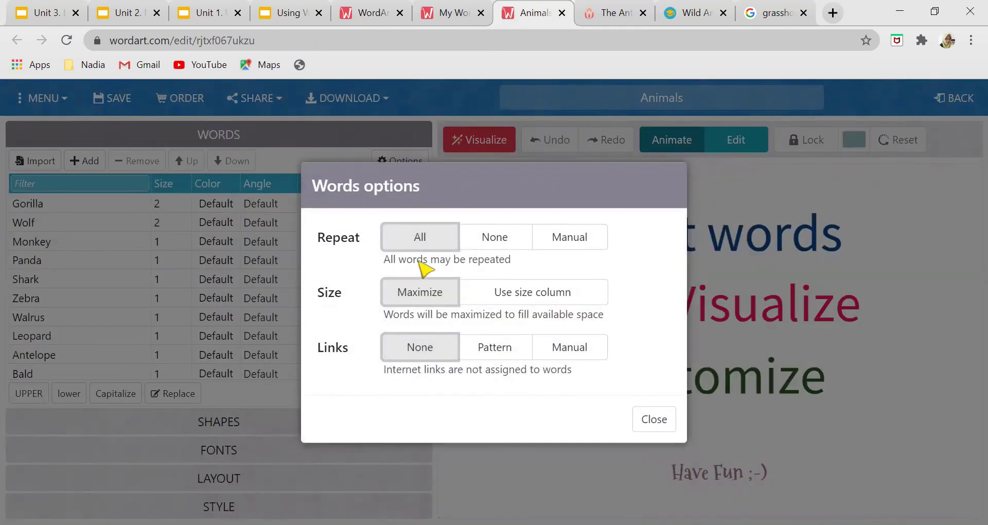
pyautogui.click(495, 240)
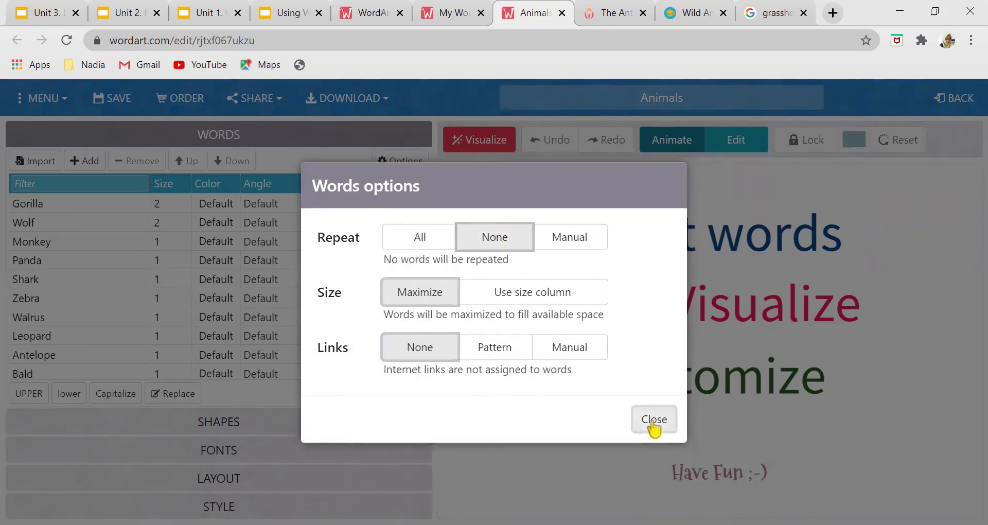
pyautogui.click(654, 421)
pyautogui.click(484, 141)
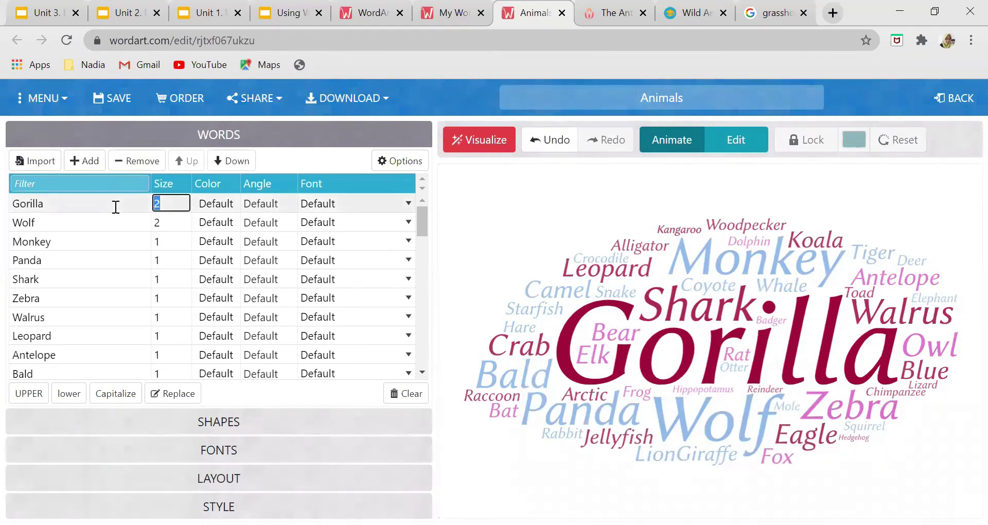
# - Set the size of Gorilla, Shark and Leopard to 3 and Antelope to 4, and visualize the cloud again
pyautogui.click(177, 280)
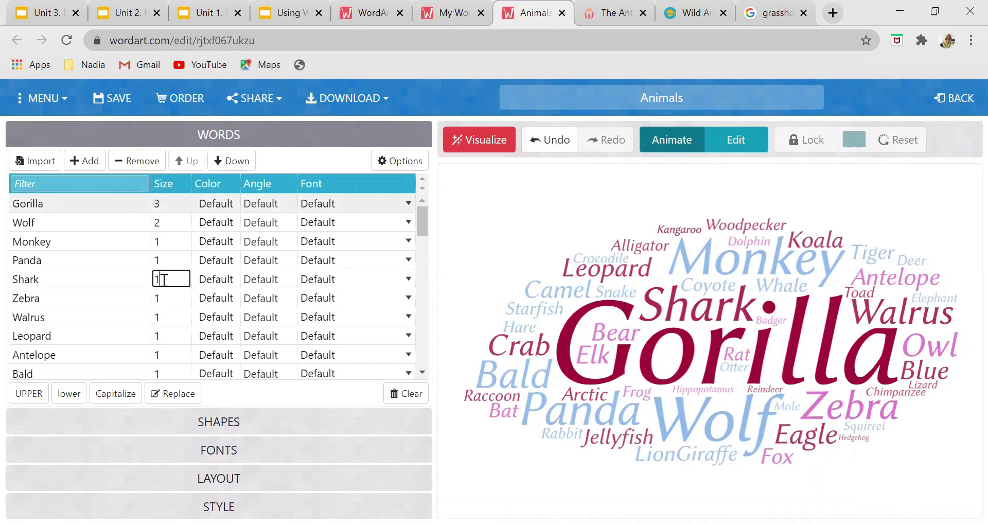
pyautogui.click(168, 337)
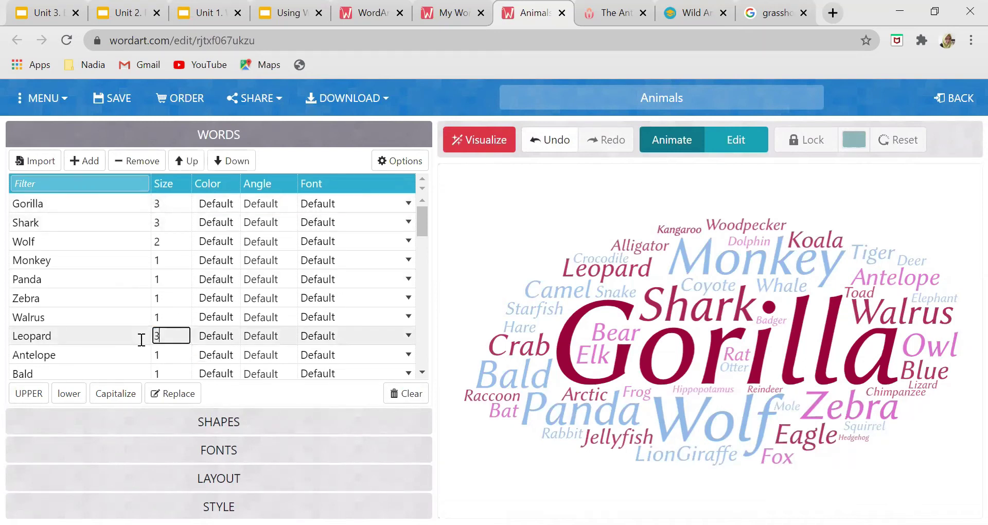
pyautogui.click(155, 355)
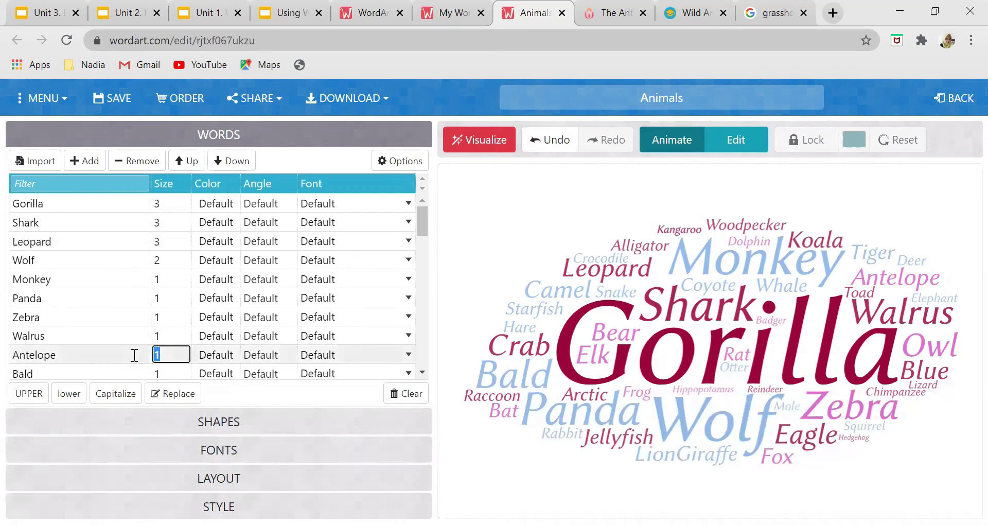
pyautogui.click(482, 139)
pyautogui.click(485, 139)
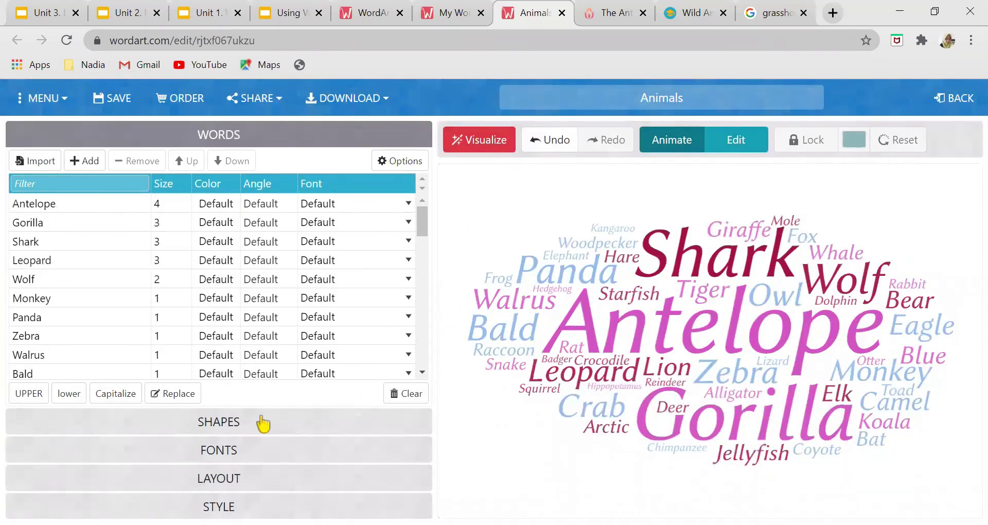
# - Choose the brown hedgehog as the cloud's shape and visualize it
pyautogui.click(236, 424)
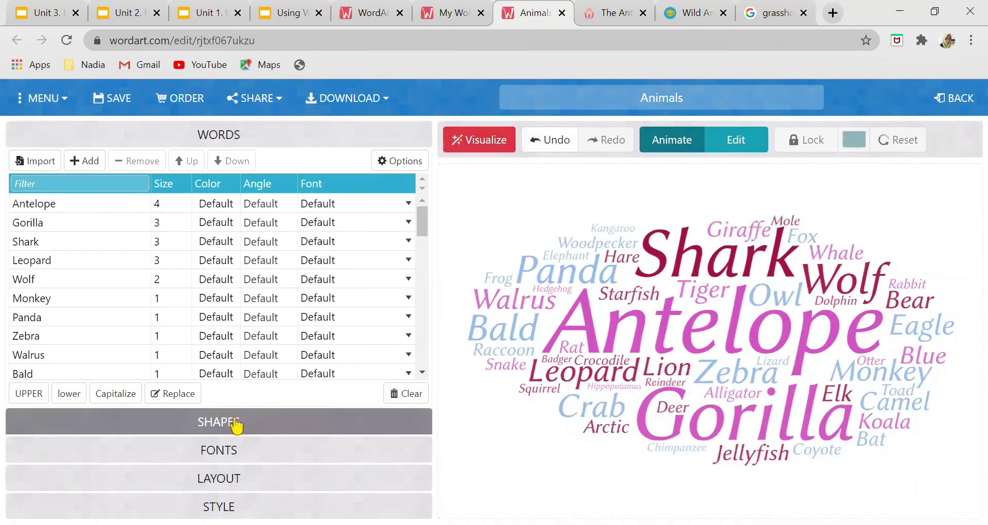
pyautogui.scroll(-2, 323, 348)
pyautogui.scroll(-10, 323, 348)
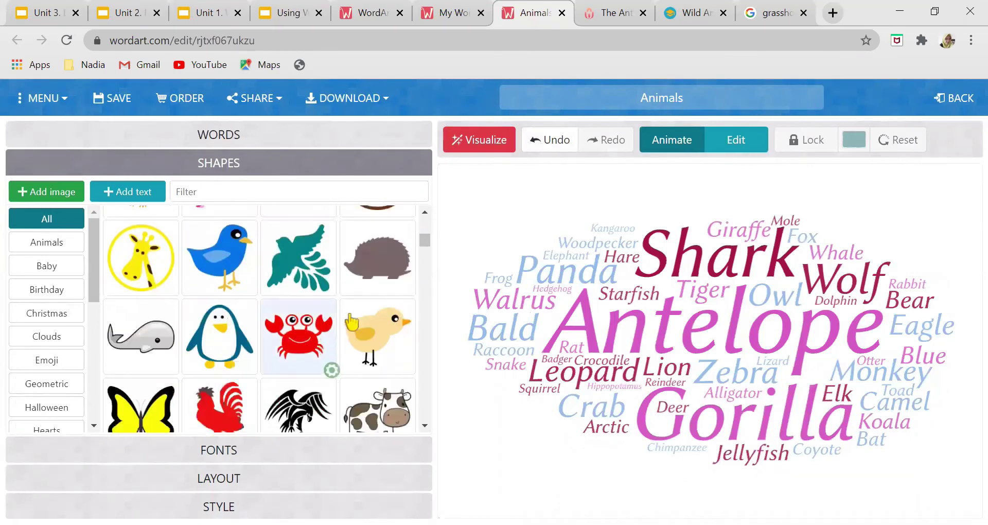
pyautogui.click(387, 271)
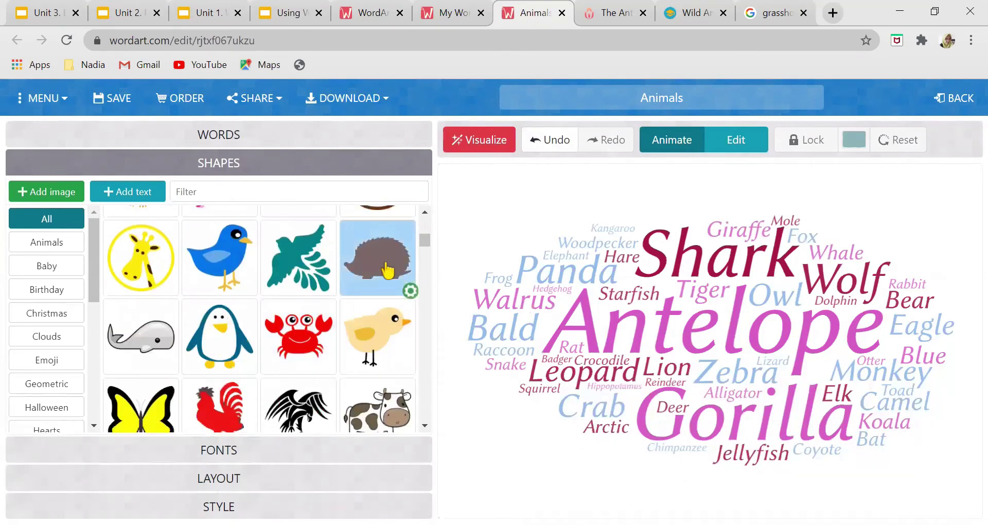
pyautogui.click(476, 145)
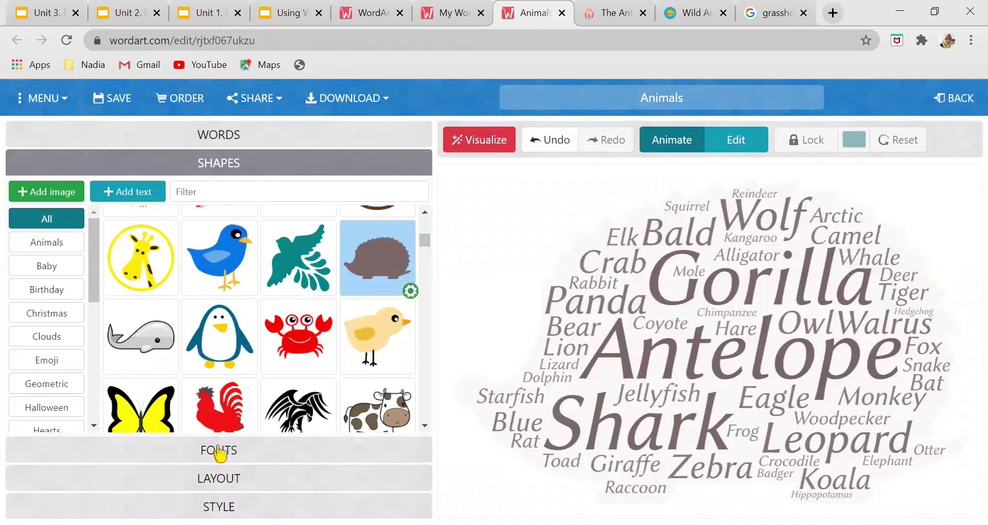
# - Change the word font to Lobster and visualize the cloud with it
pyautogui.click(219, 451)
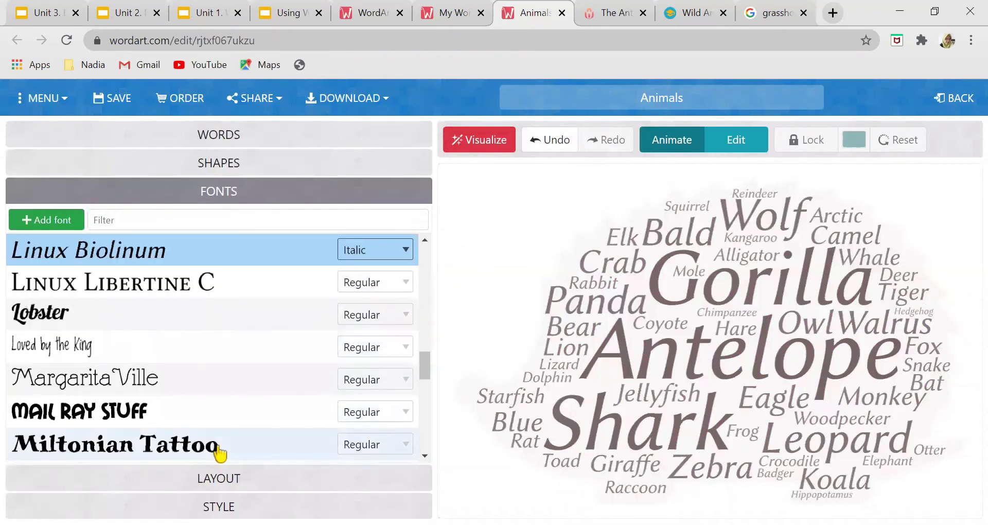
pyautogui.click(118, 315)
pyautogui.click(483, 142)
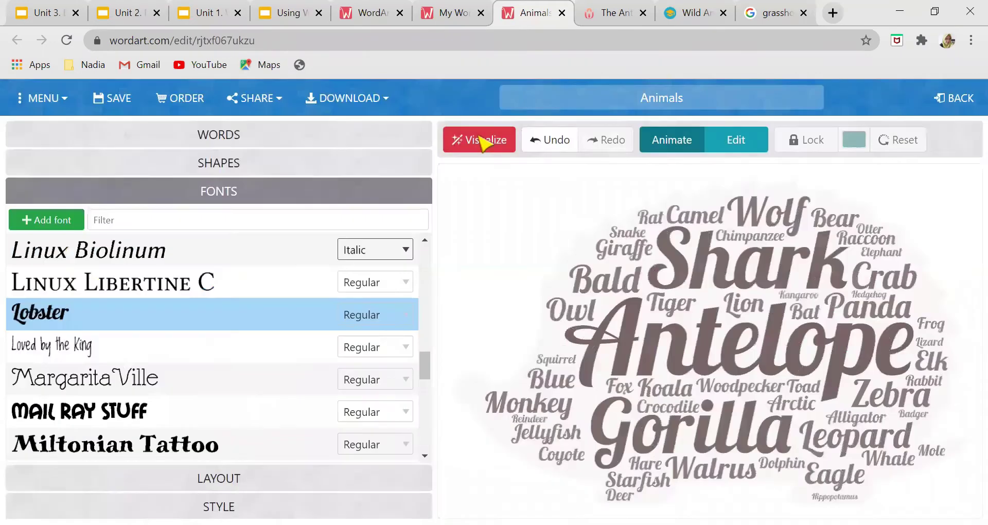
# - Apply the Random layout to the words and visualize the cloud
pyautogui.click(233, 479)
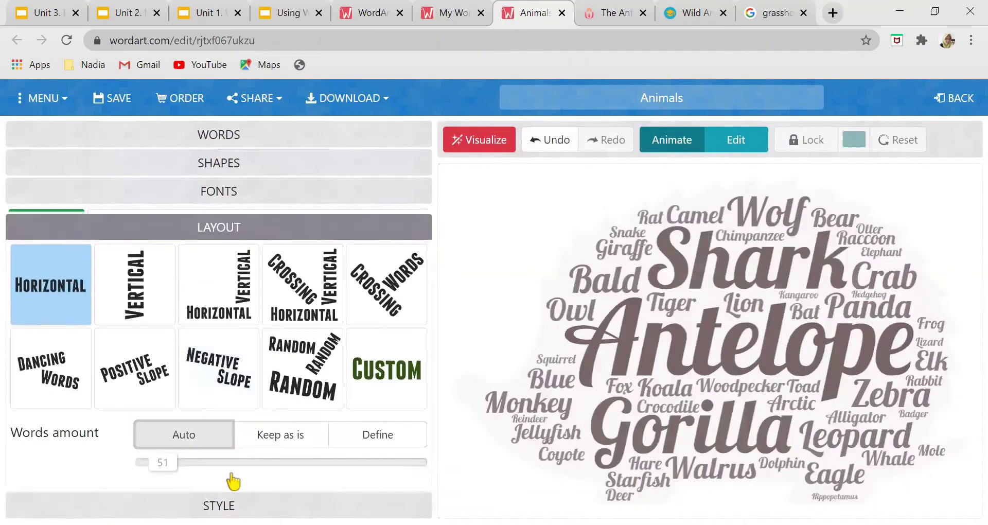
pyautogui.click(313, 363)
pyautogui.click(494, 146)
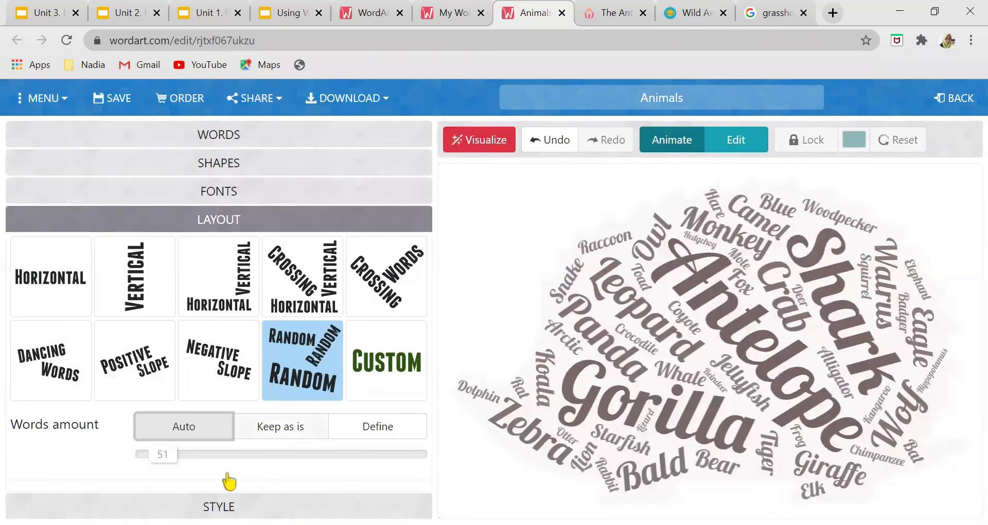
# - Switch the word colors to Custom and remove all three existing colors from the palette
pyautogui.click(219, 506)
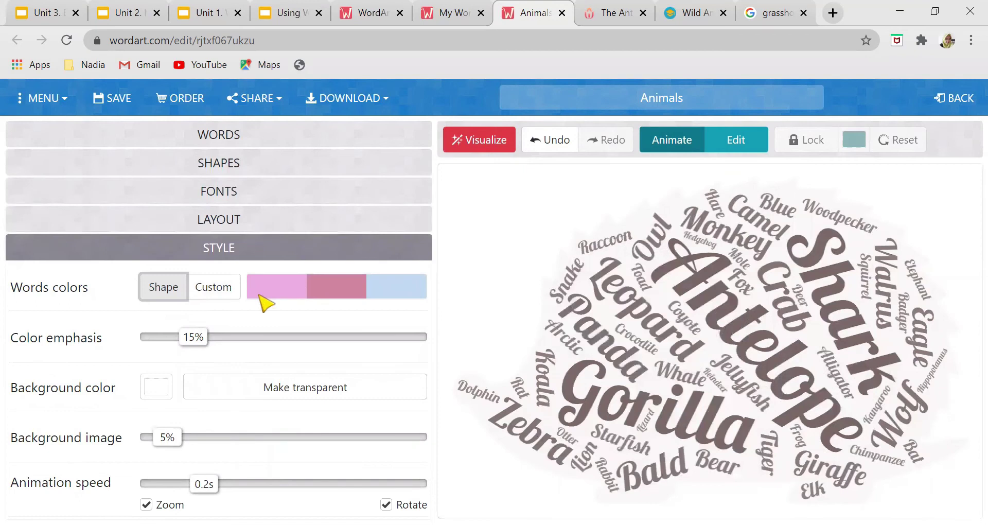
pyautogui.click(212, 293)
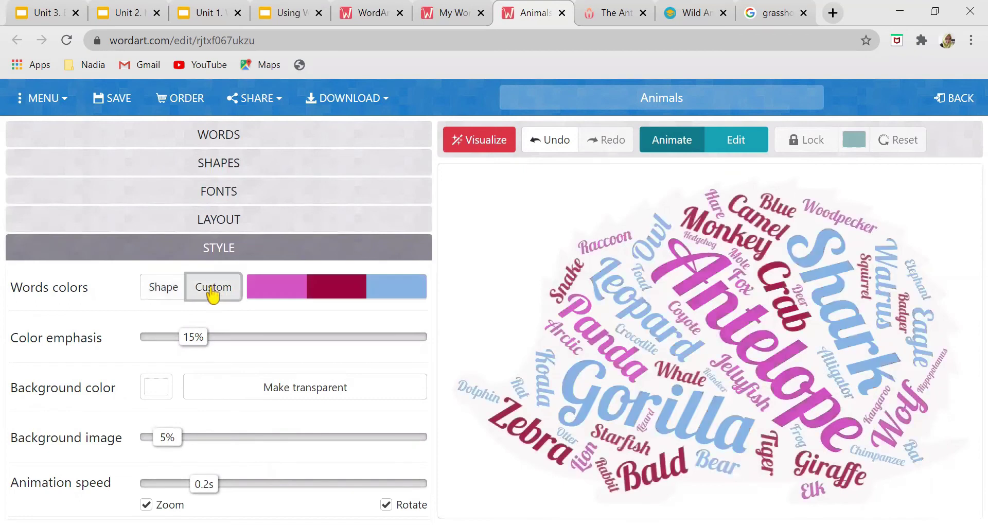
pyautogui.click(268, 297)
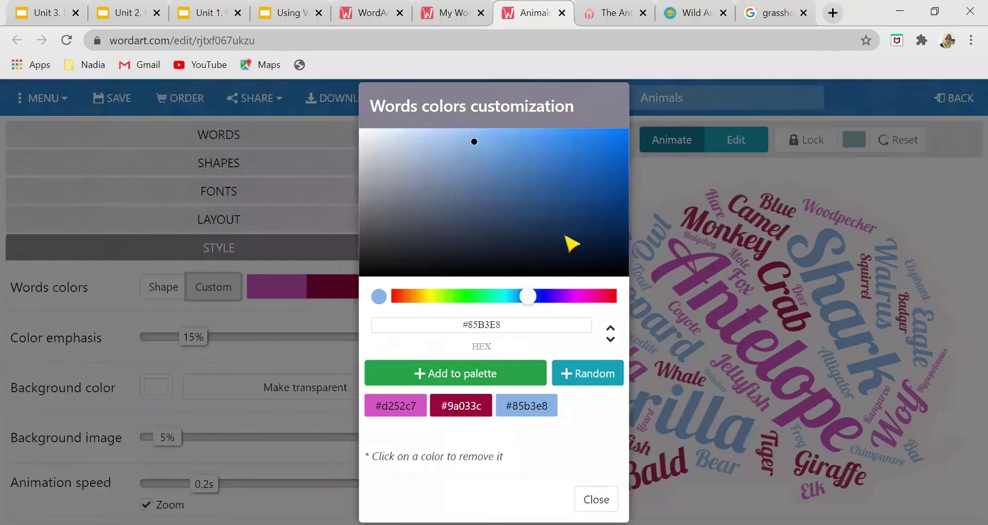
pyautogui.click(407, 412)
pyautogui.click(409, 412)
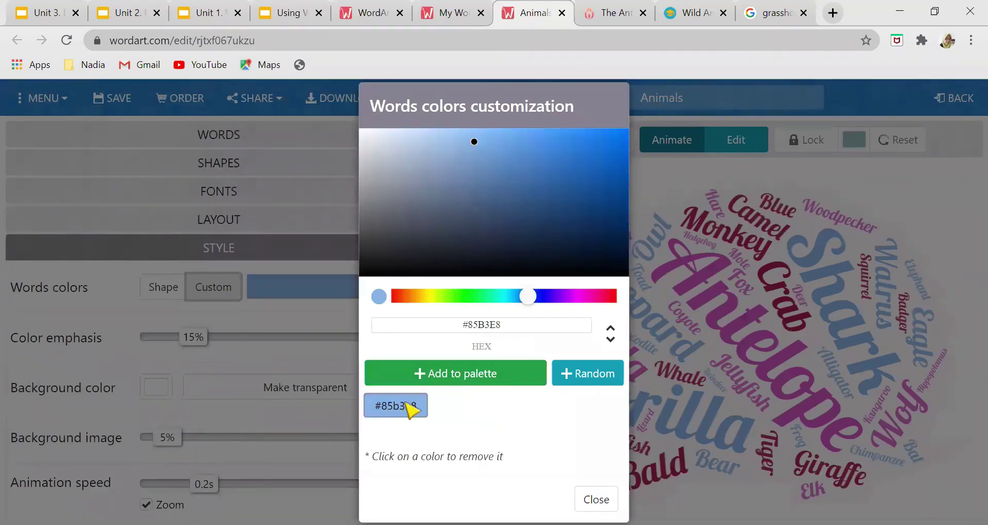
pyautogui.click(408, 403)
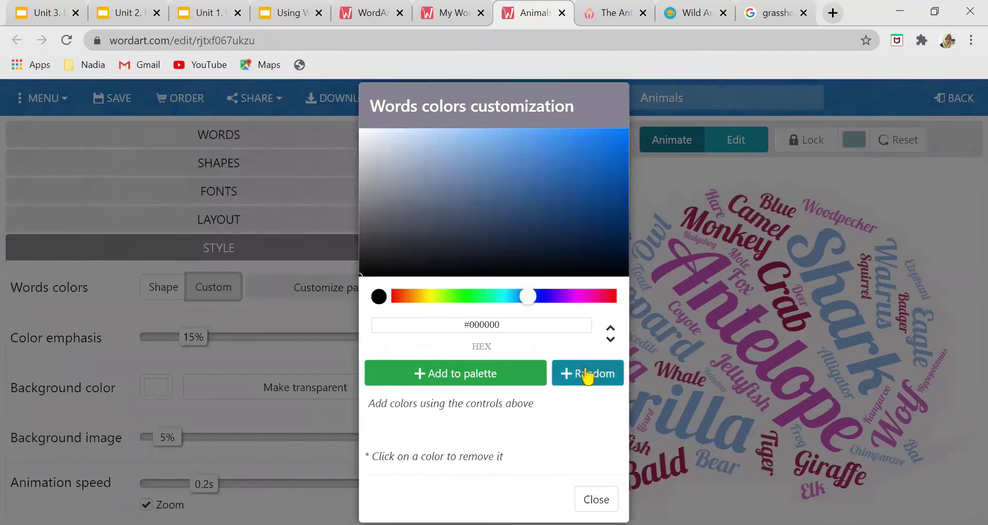
# - Add a random color, red #a93b2f and golden #d9a64d to the word color palette, and close the color customization
pyautogui.click(587, 378)
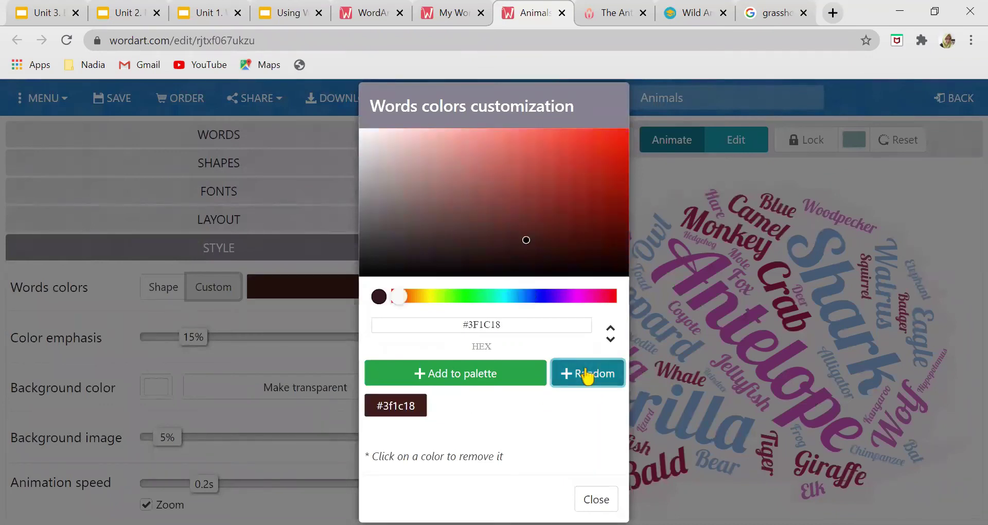
pyautogui.click(554, 179)
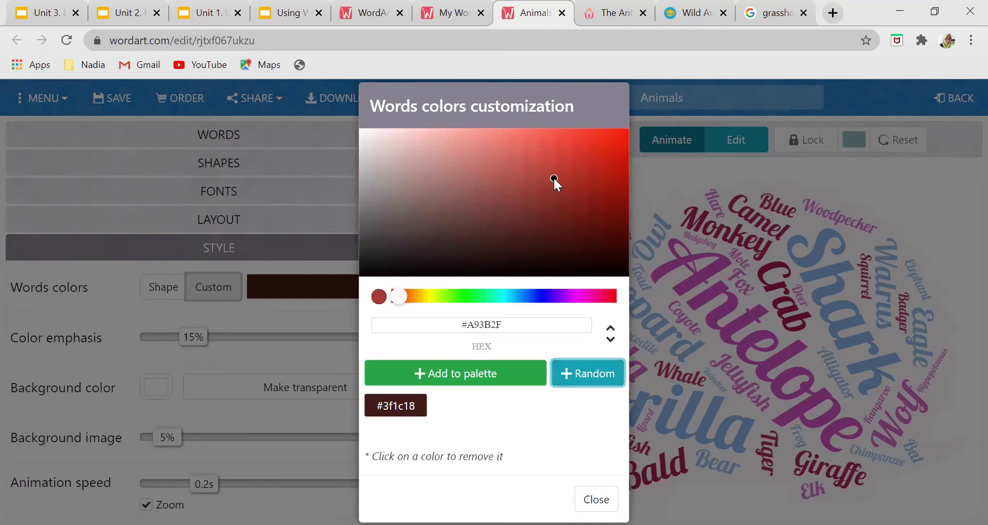
pyautogui.click(446, 375)
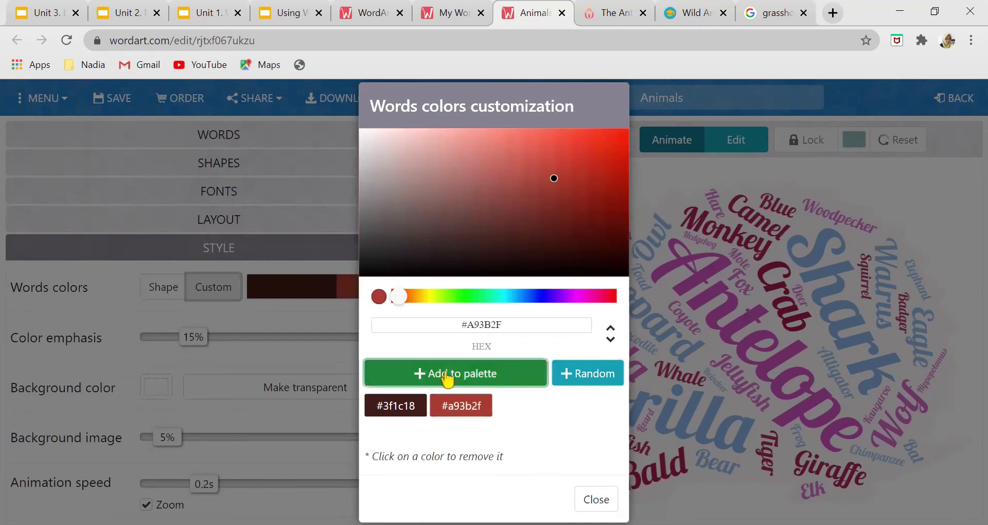
pyautogui.click(416, 298)
pyautogui.click(533, 150)
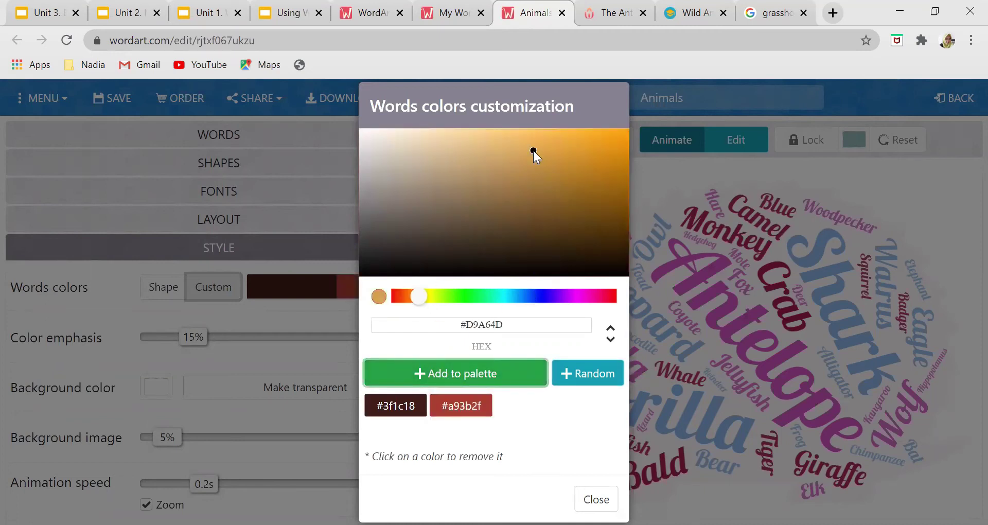
pyautogui.click(473, 375)
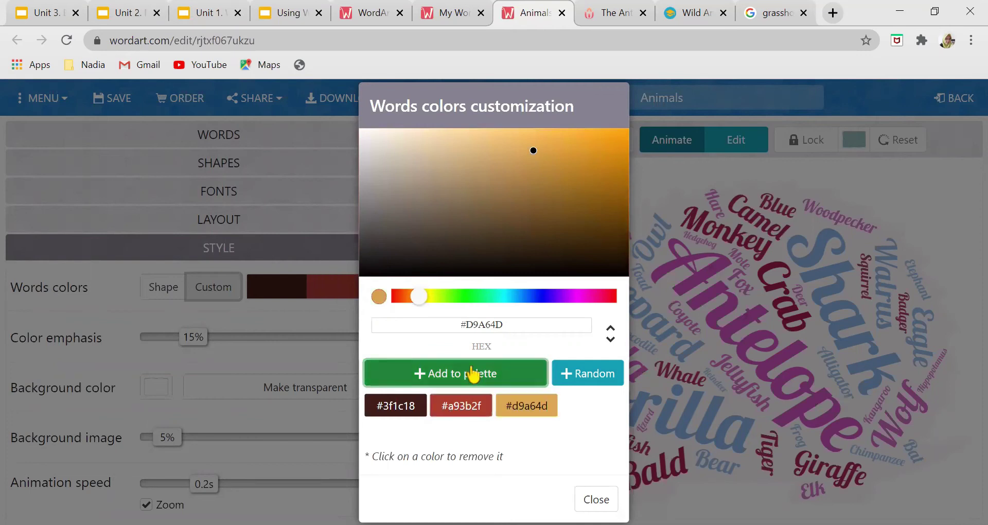
pyautogui.click(597, 499)
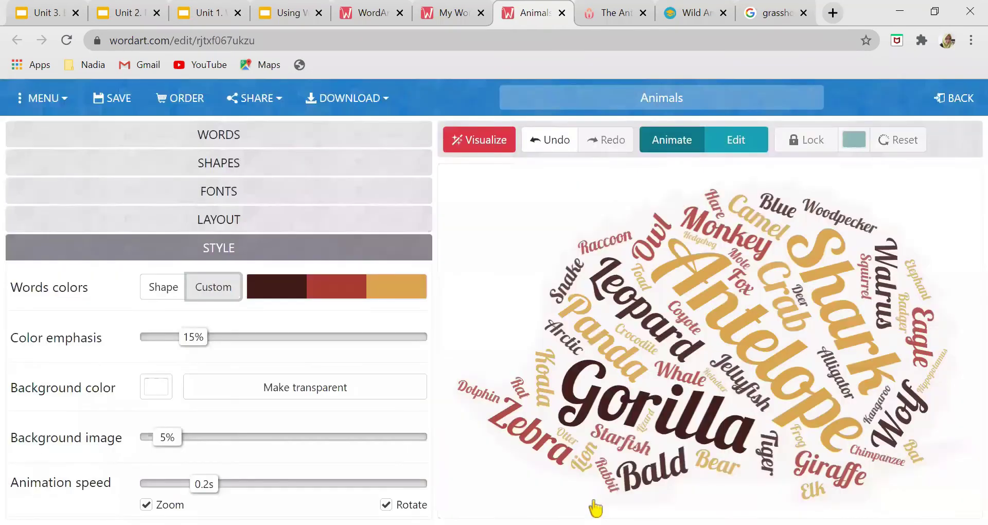
# - Visualize the cloud with the custom word colors, and make the background transparent and opaque again
pyautogui.click(500, 144)
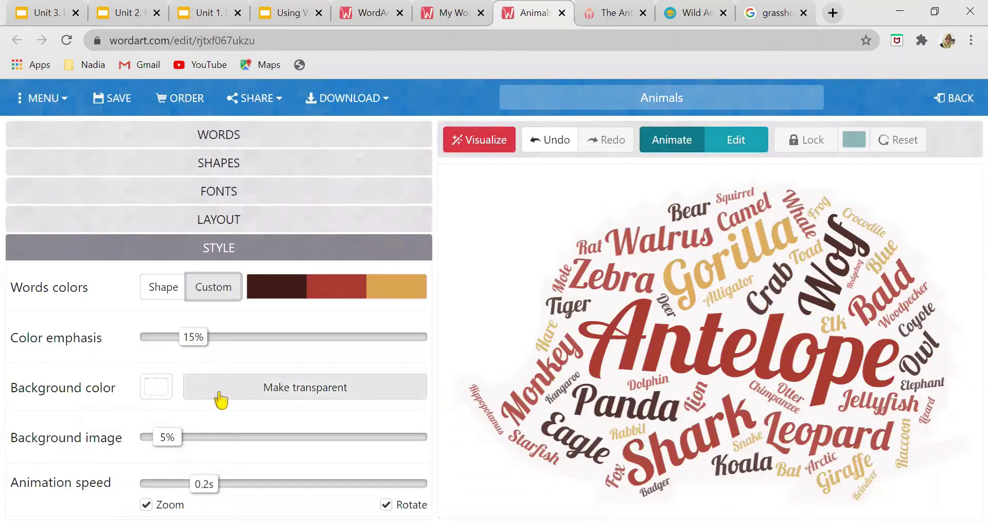
pyautogui.click(262, 392)
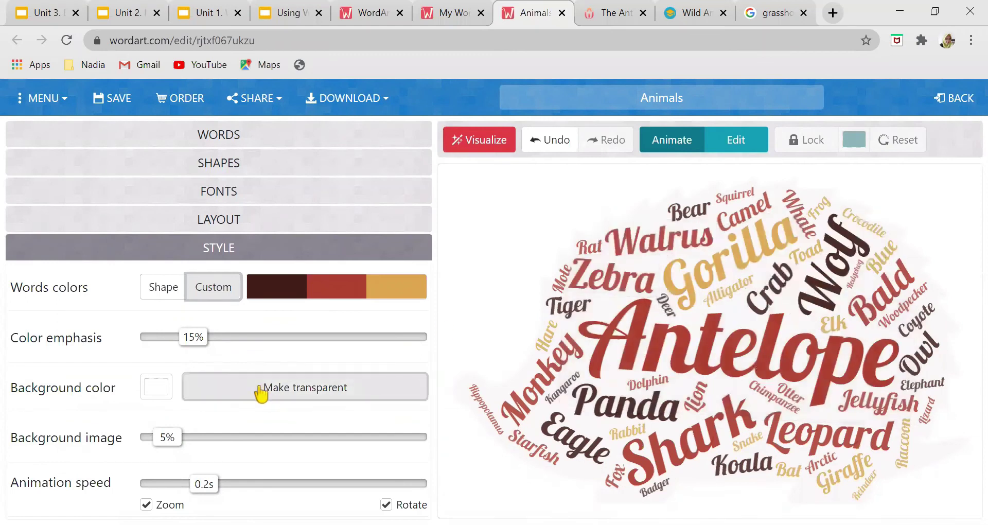
pyautogui.click(262, 393)
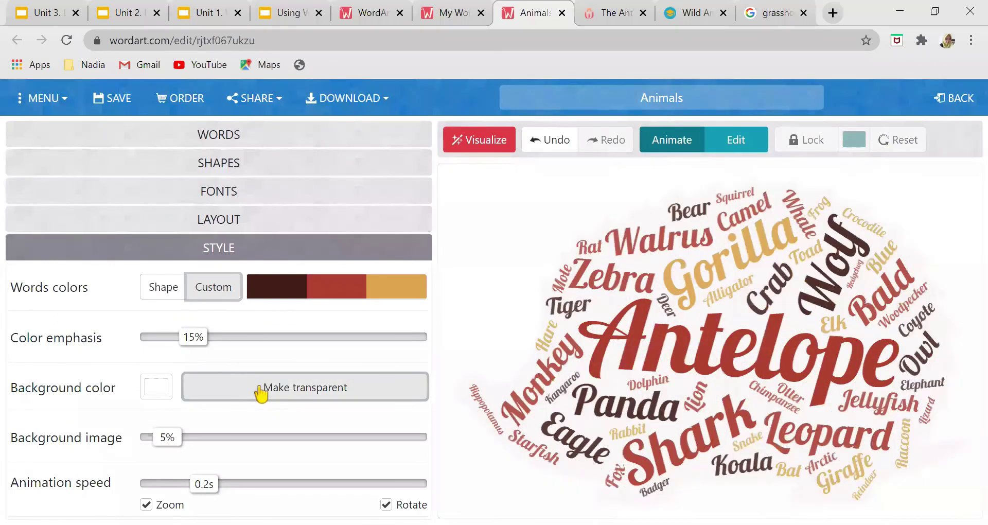
# - Keep the background image at 5%, try an animation speed of 0.01s, and set the speed to 1s
pyautogui.moveTo(194, 444); pyautogui.dragTo(170, 450)
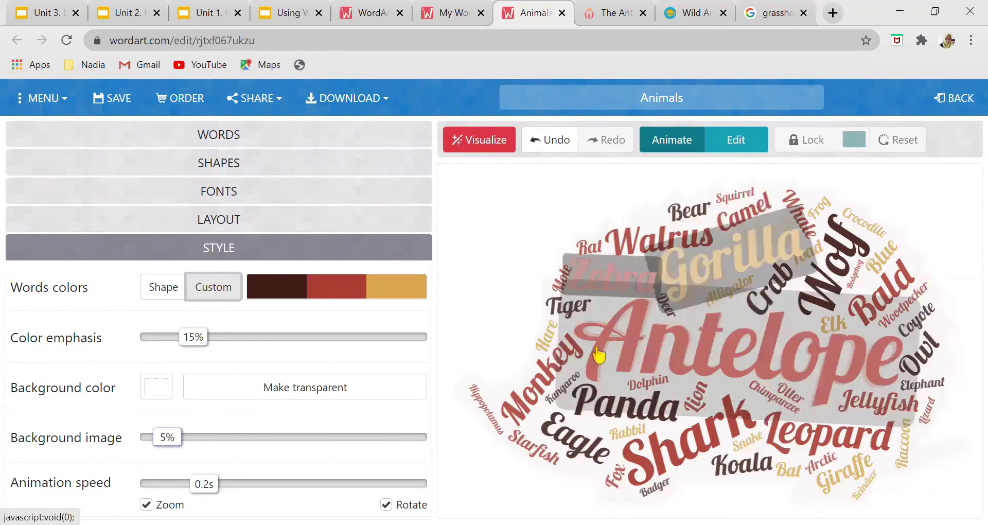
pyautogui.moveTo(203, 488); pyautogui.dragTo(140, 491)
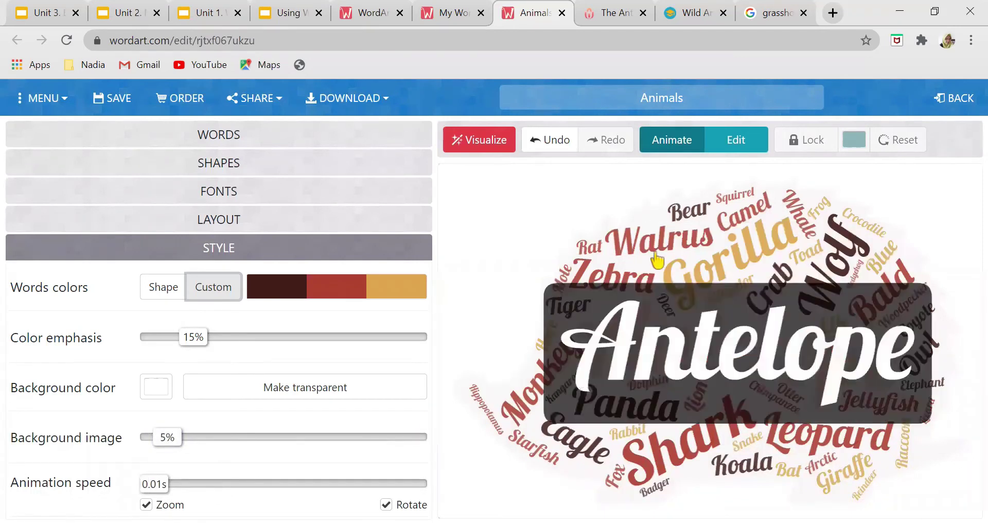
pyautogui.moveTo(153, 492); pyautogui.dragTo(426, 492)
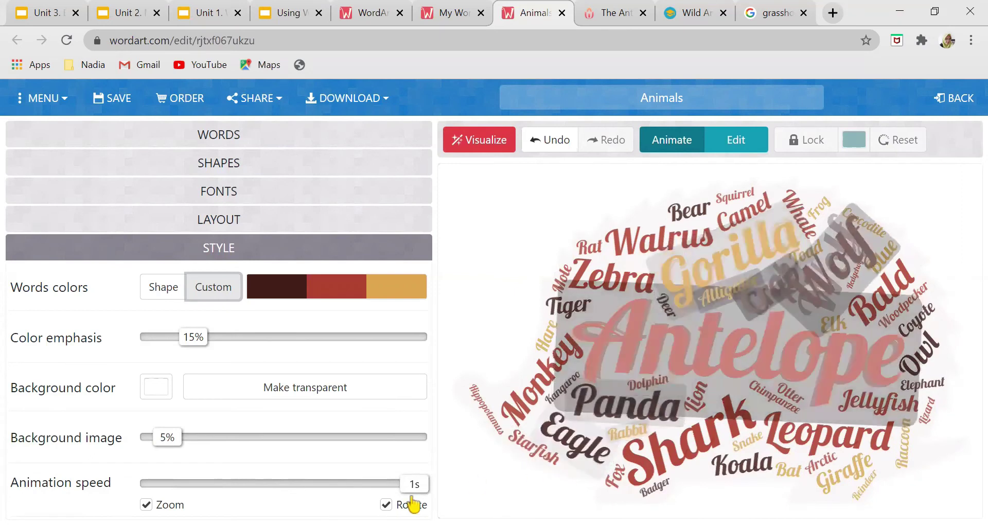
# - Open the word import for the cloud and choose the web as its source
pyautogui.click(222, 138)
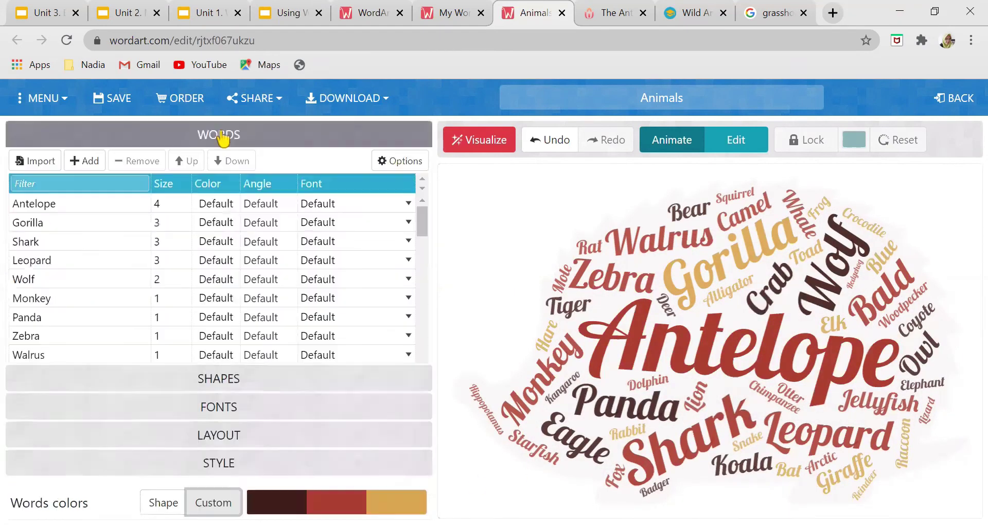
pyautogui.click(41, 162)
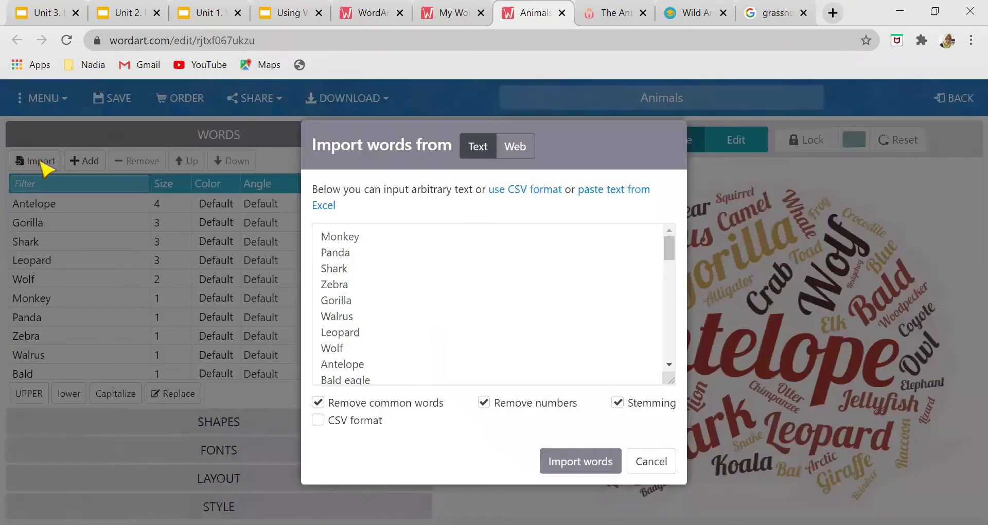
pyautogui.click(514, 148)
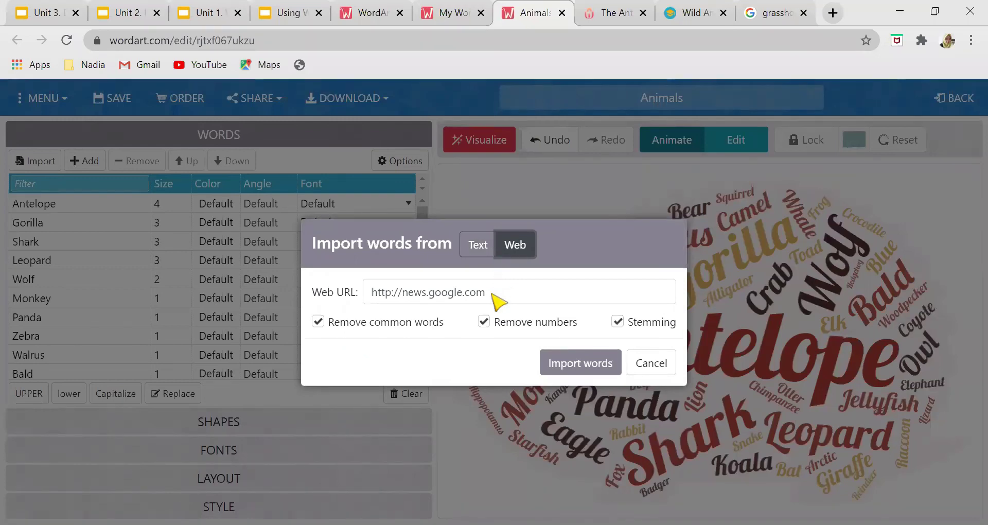
# - Switch to the web page with the story "The Ant and the Grasshopper" and copy its full address
pyautogui.click(614, 17)
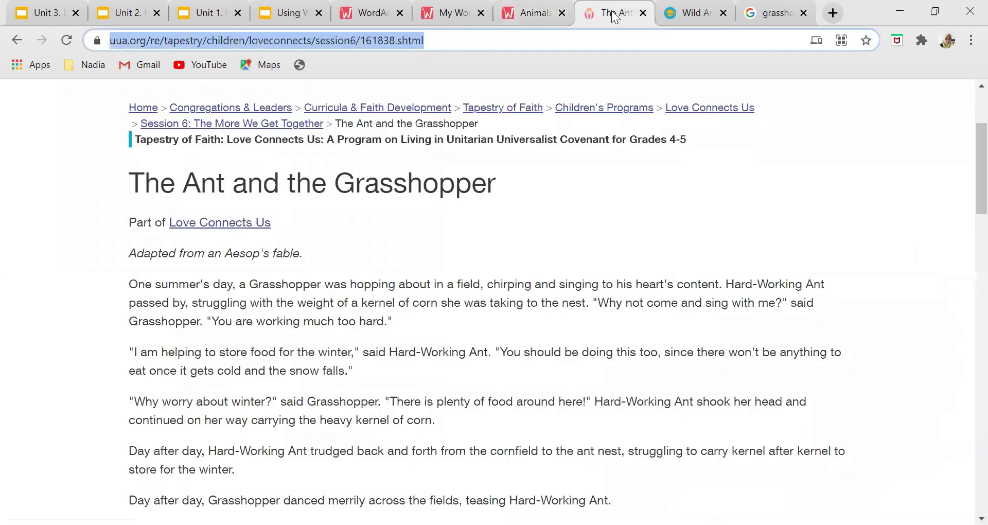
pyautogui.scroll(-8, 570, 364)
pyautogui.scroll(-1, 570, 365)
pyautogui.scroll(9, 572, 366)
pyautogui.click(438, 39)
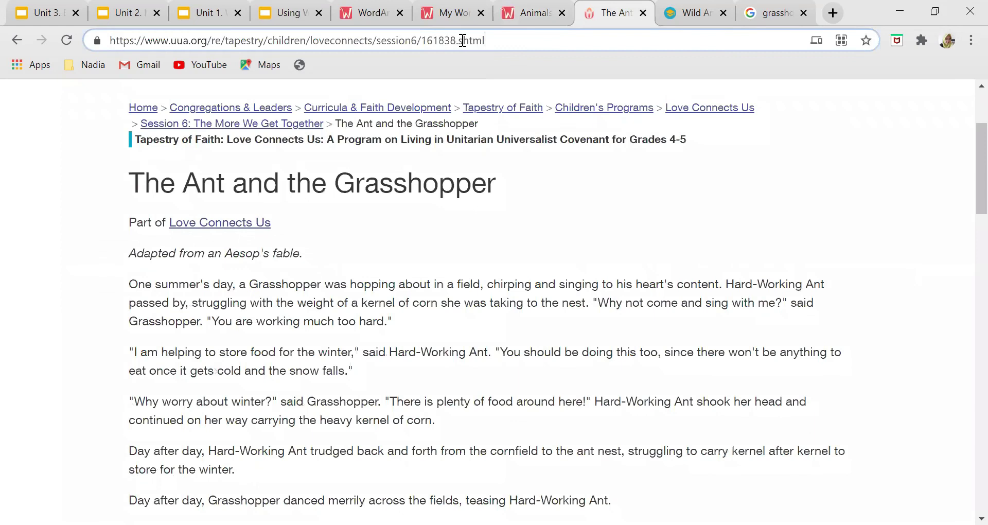
pyautogui.moveTo(494, 39); pyautogui.dragTo(49, 27)
pyautogui.rightClick(249, 41)
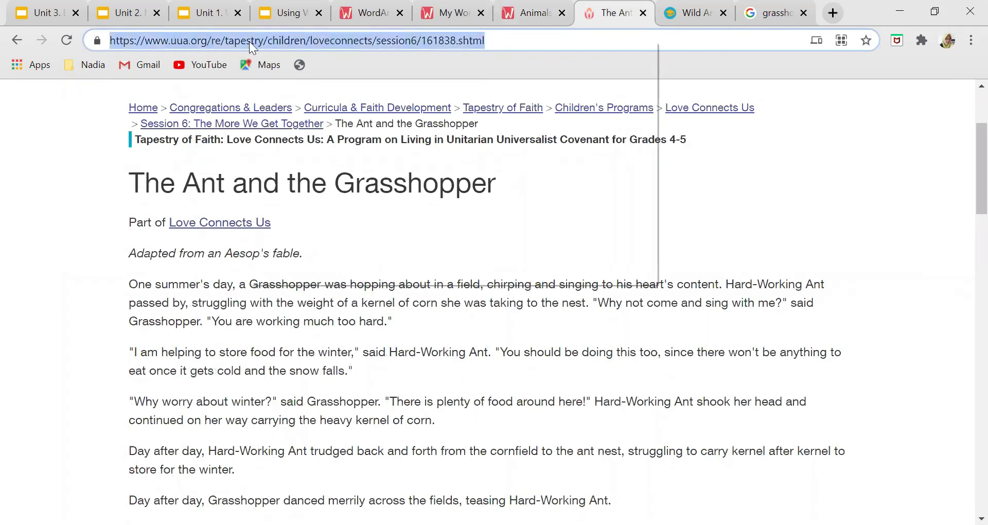
pyautogui.click(323, 148)
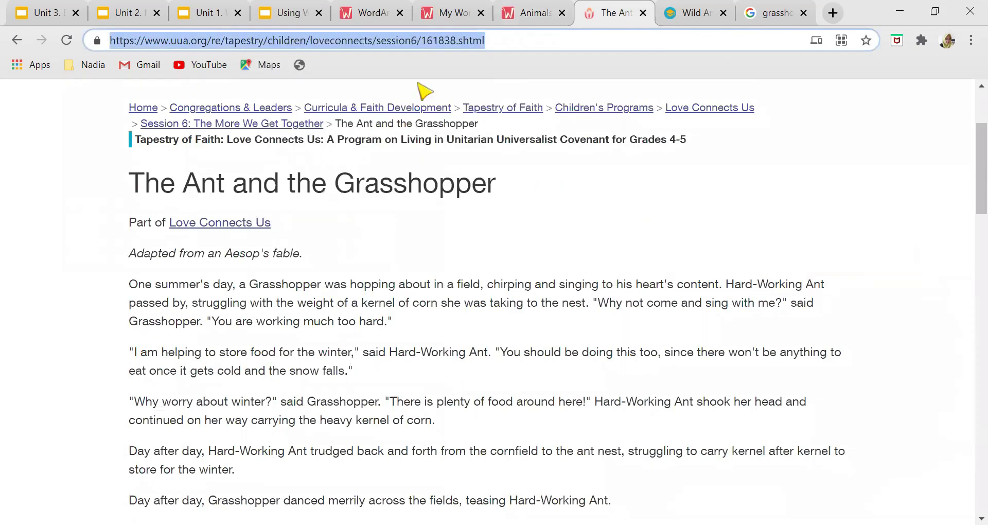
# - Import the words from the copied story address into the Animals cloud and visualize it
pyautogui.click(528, 13)
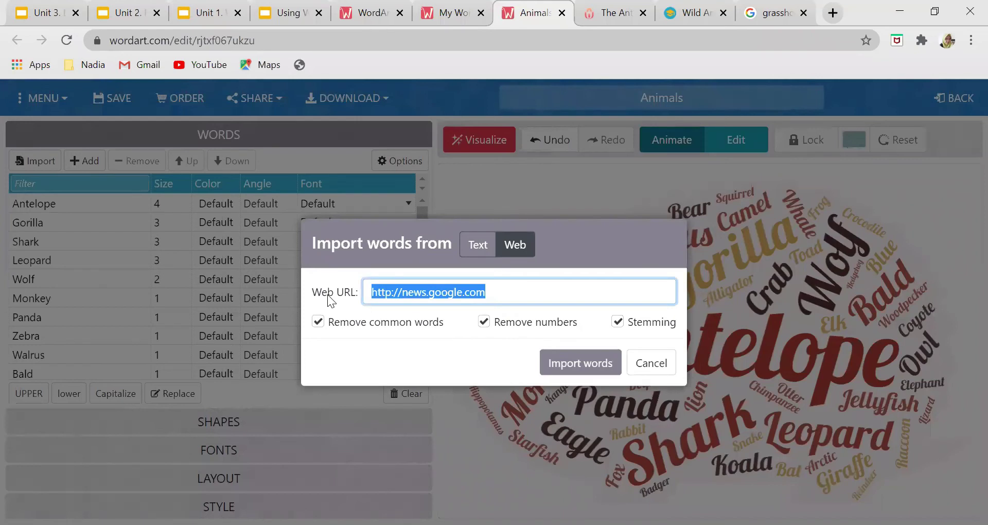
pyautogui.hotkey('ctrl', 'v')
pyautogui.click(581, 366)
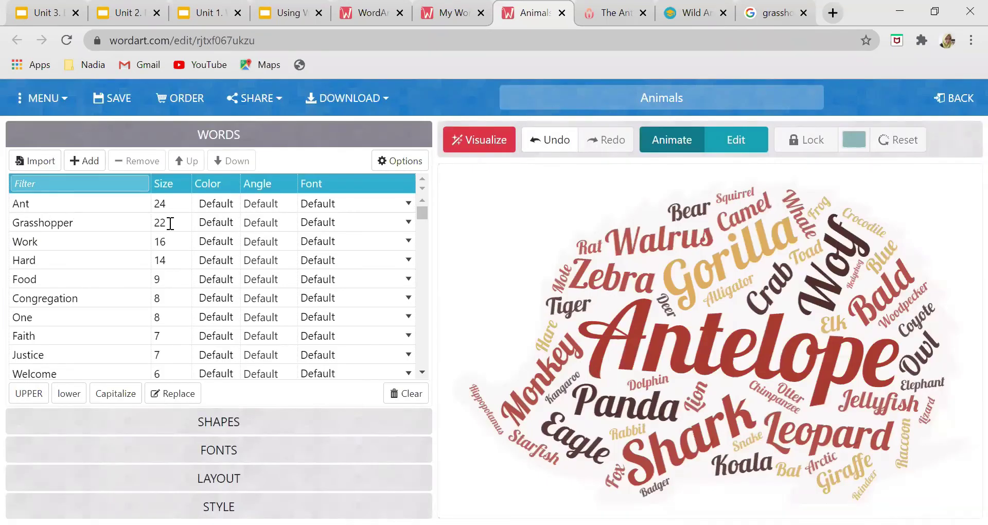
pyautogui.click(480, 146)
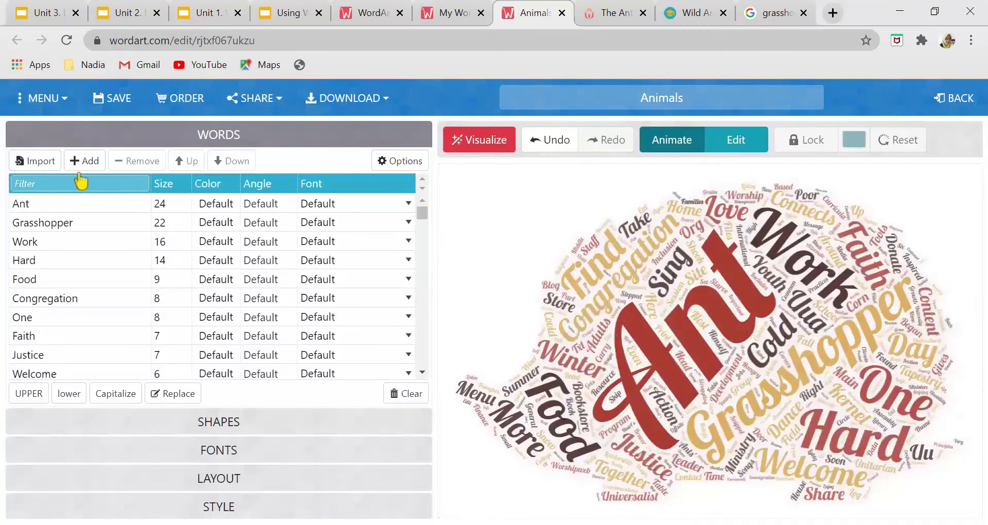
# - Start adding an own image as the cloud shape, and look at the grasshopper silhouette image search results
pyautogui.click(216, 425)
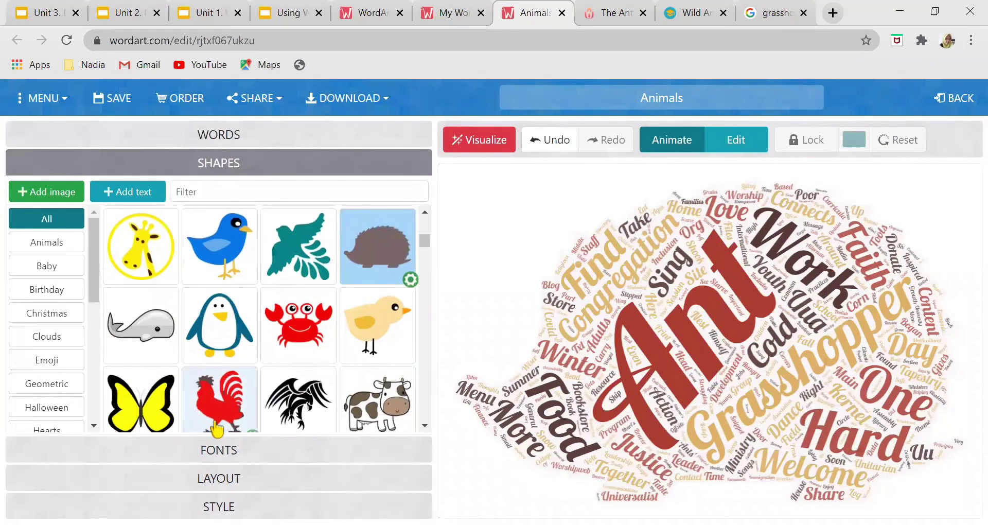
pyautogui.click(51, 192)
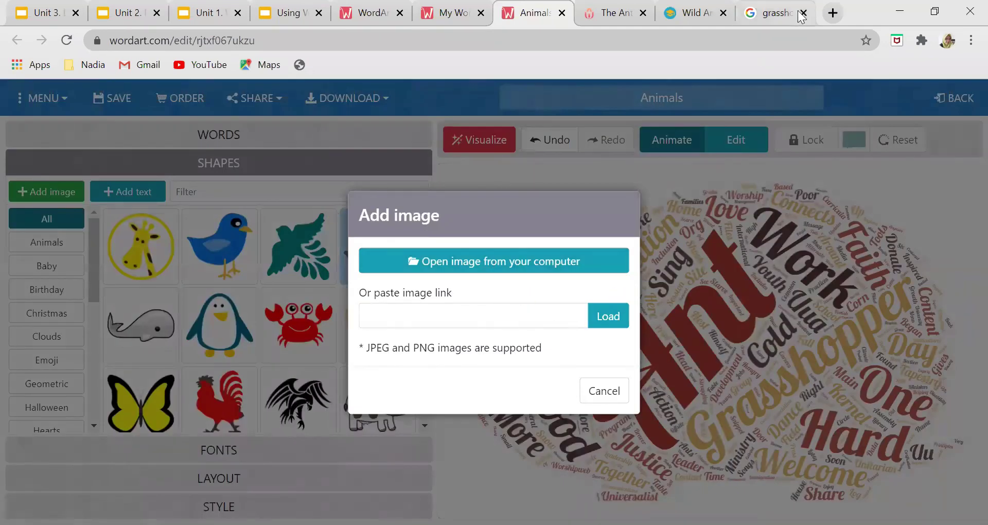
pyautogui.click(782, 14)
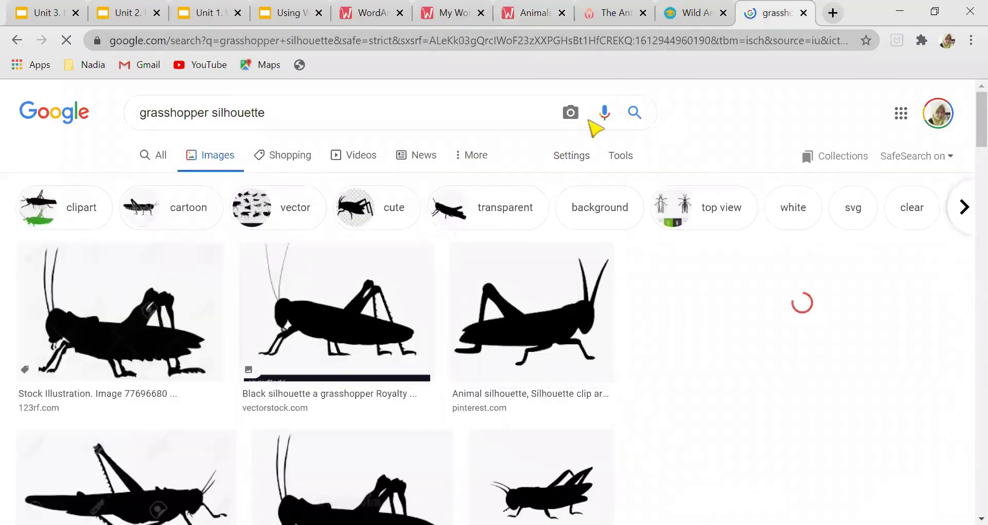
pyautogui.hotkey('ctrl', '7')
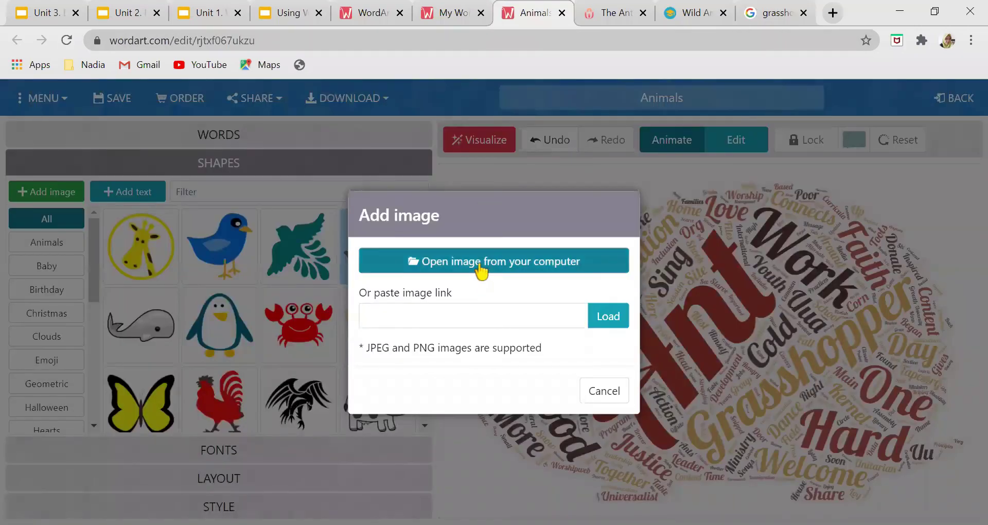
# - Load the image grasshopper-5164442_1280 from Downloads as the shape, accept its default customization, and visualize the cloud
pyautogui.click(481, 264)
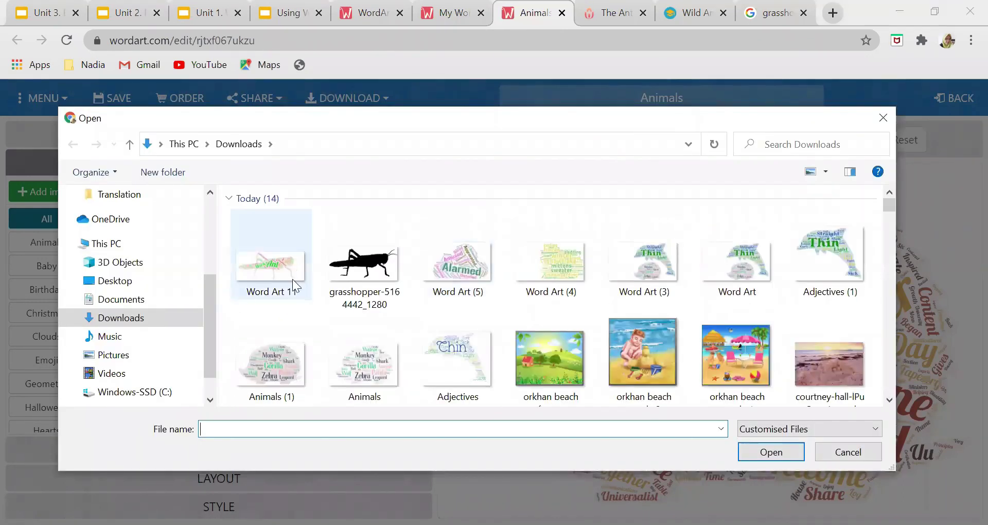
pyautogui.click(364, 267)
pyautogui.click(763, 452)
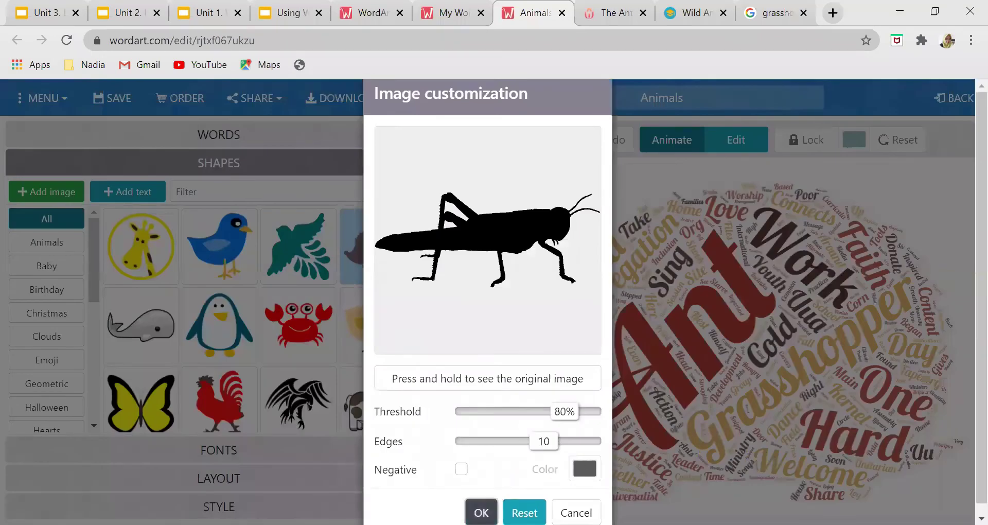
pyautogui.click(481, 513)
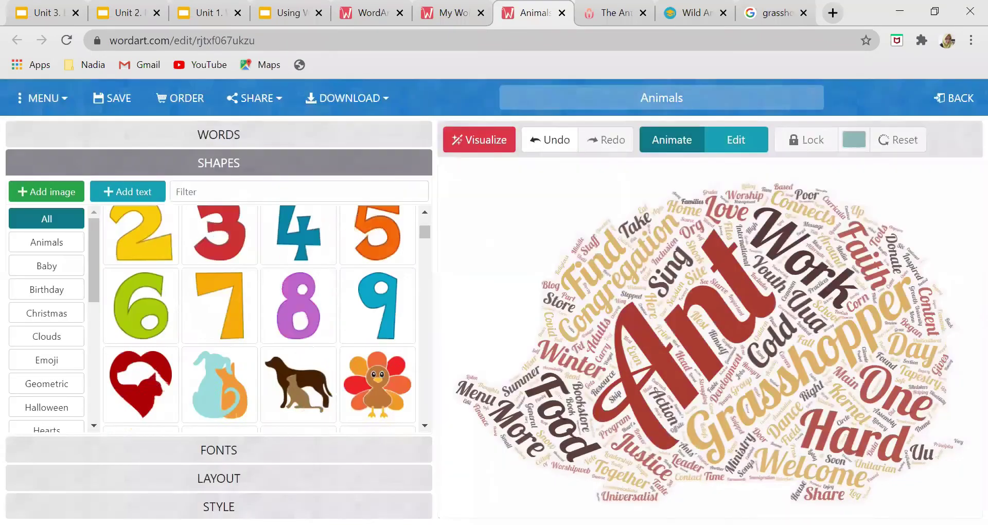
pyautogui.click(482, 144)
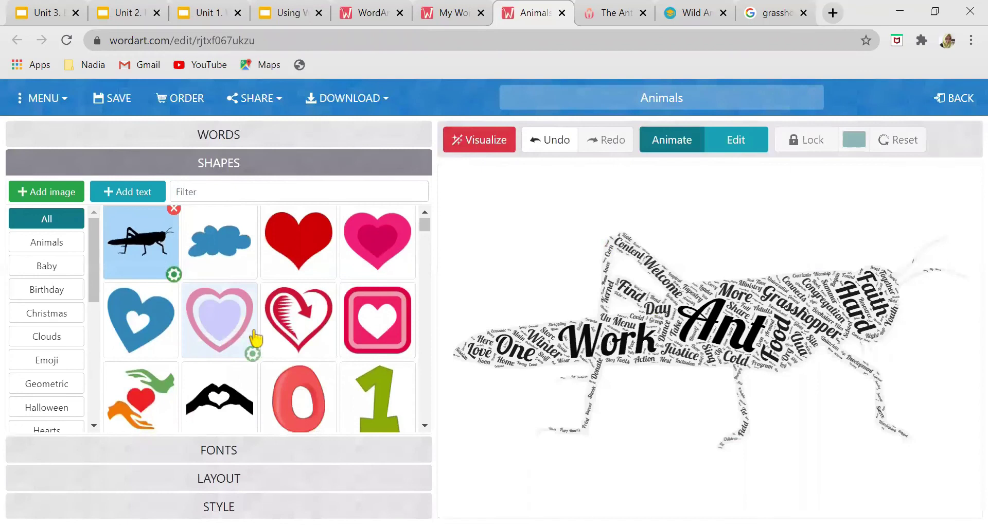
# - Set the word colors of the grasshopper cloud to the Custom palette
pyautogui.scroll(-3, 254, 342)
pyautogui.click(219, 507)
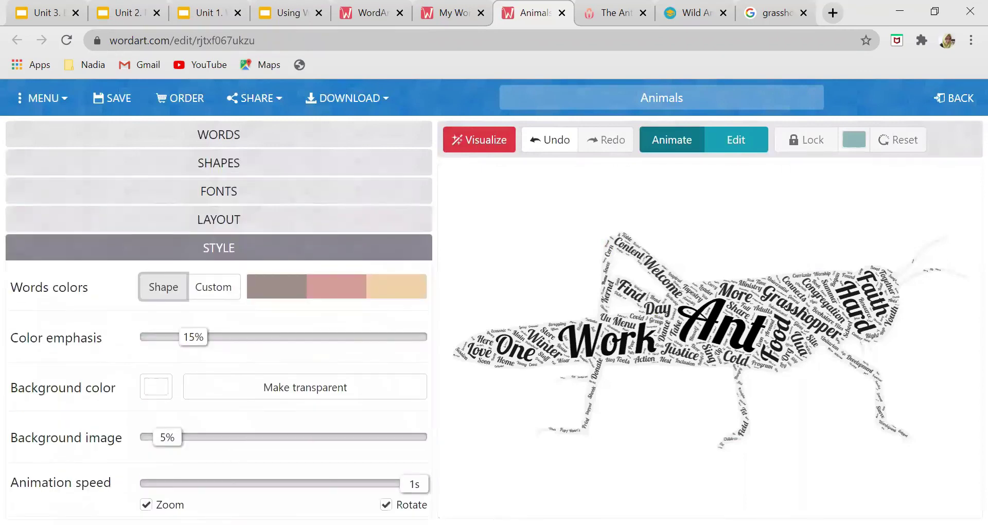
pyautogui.click(207, 295)
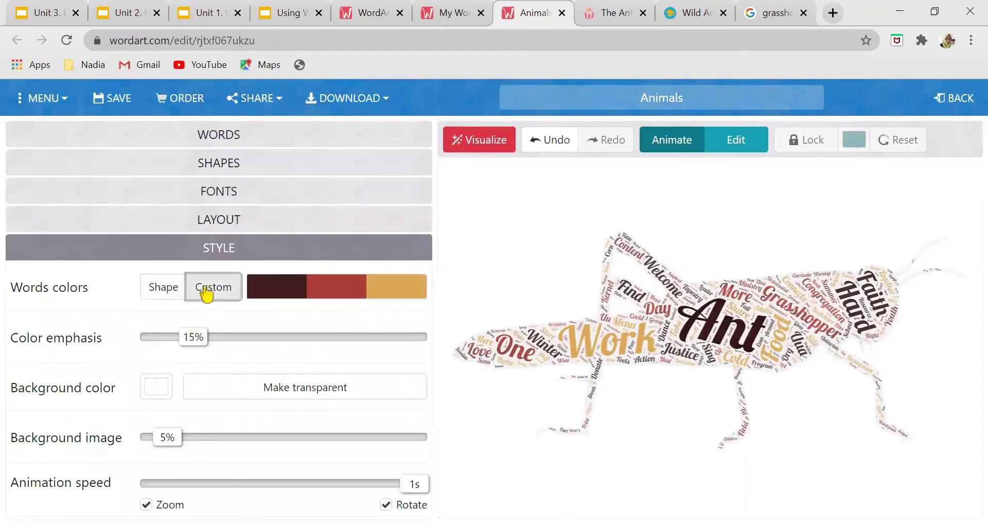
# - Make the cloud background transparent and download the word cloud as a Standard PNG
pyautogui.click(271, 390)
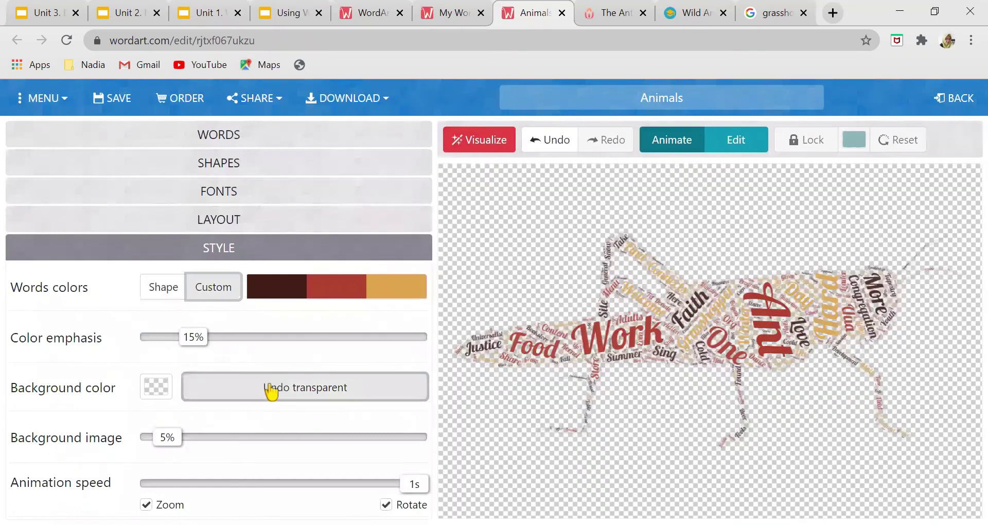
pyautogui.click(341, 103)
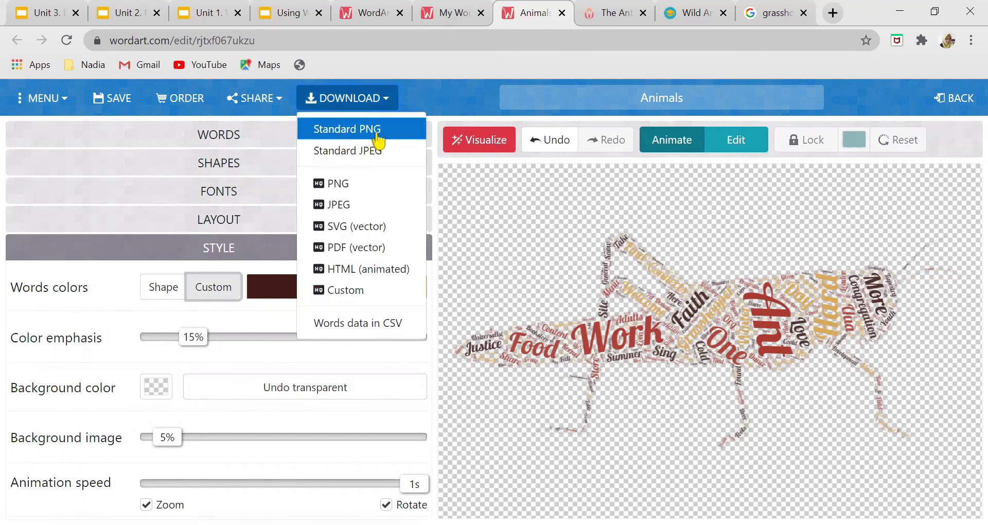
pyautogui.click(346, 132)
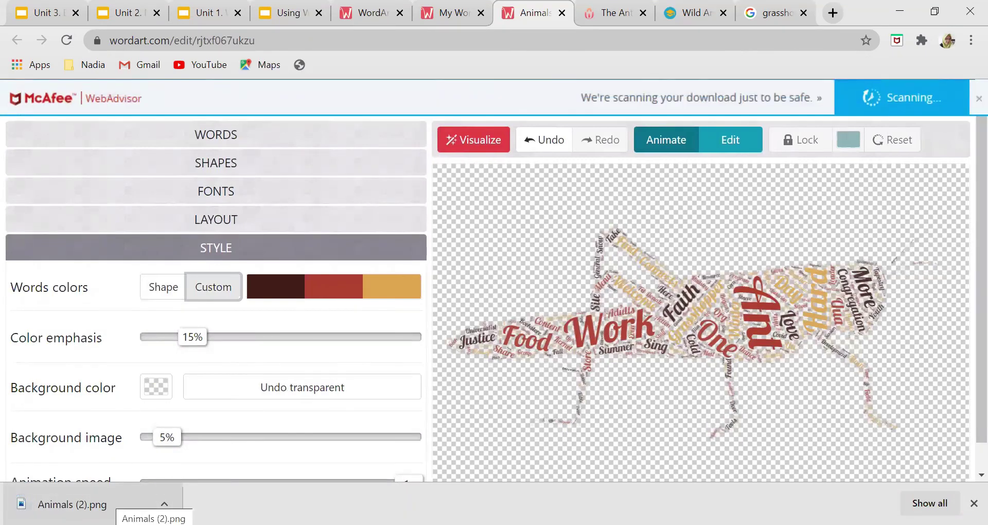
# - Switch to the Google Slides presentation "Using Word Cloud in Online Classes" and start inserting an image from the computer on the "Make Own Word Cloud" slide
pyautogui.click(292, 15)
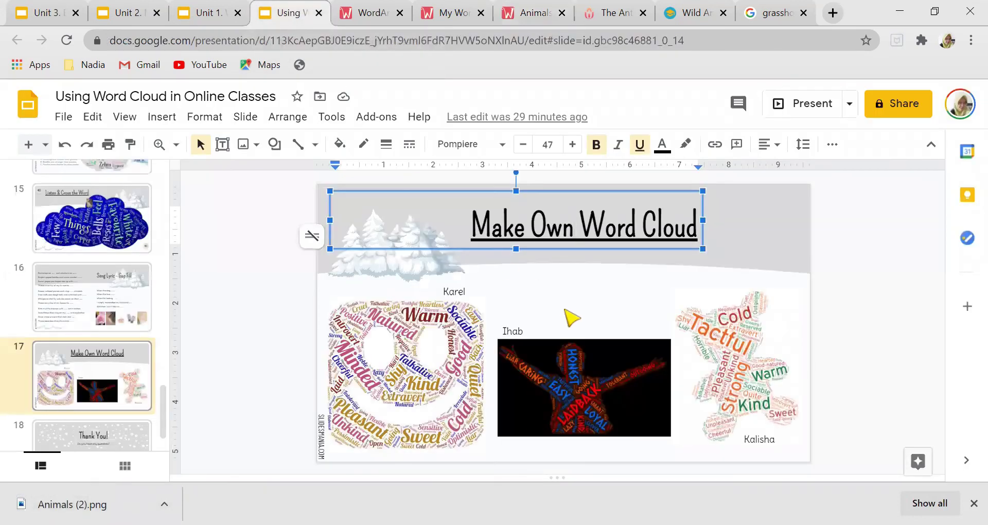
pyautogui.click(571, 318)
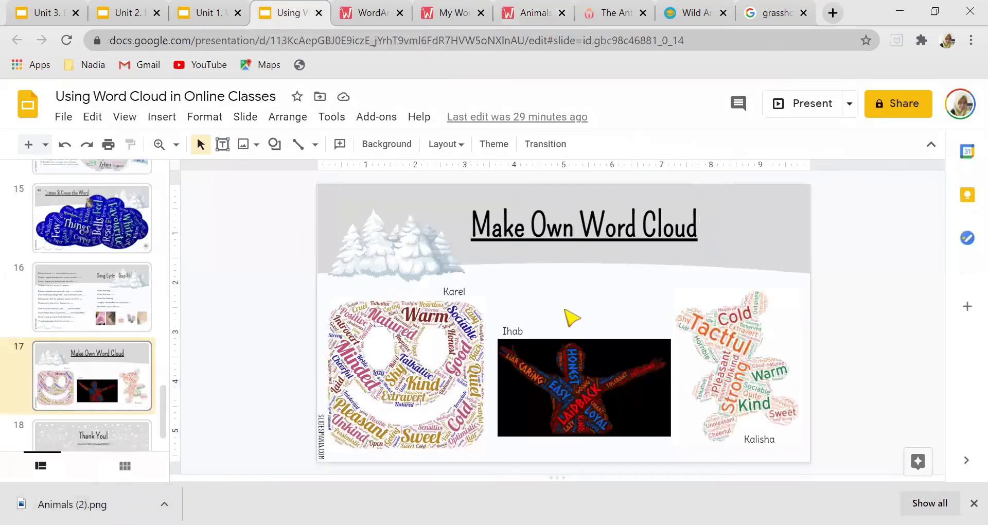
pyautogui.click(174, 122)
pyautogui.moveTo(194, 153)
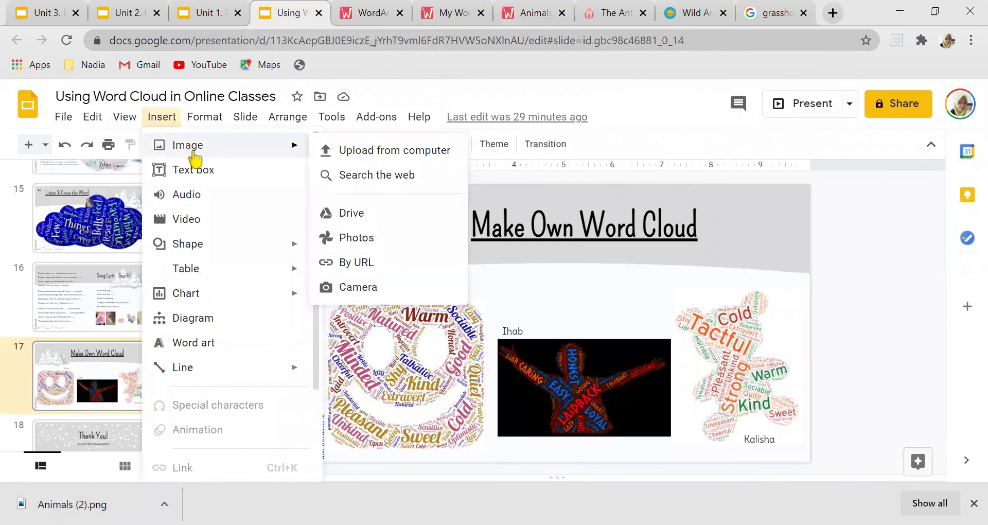
pyautogui.click(372, 159)
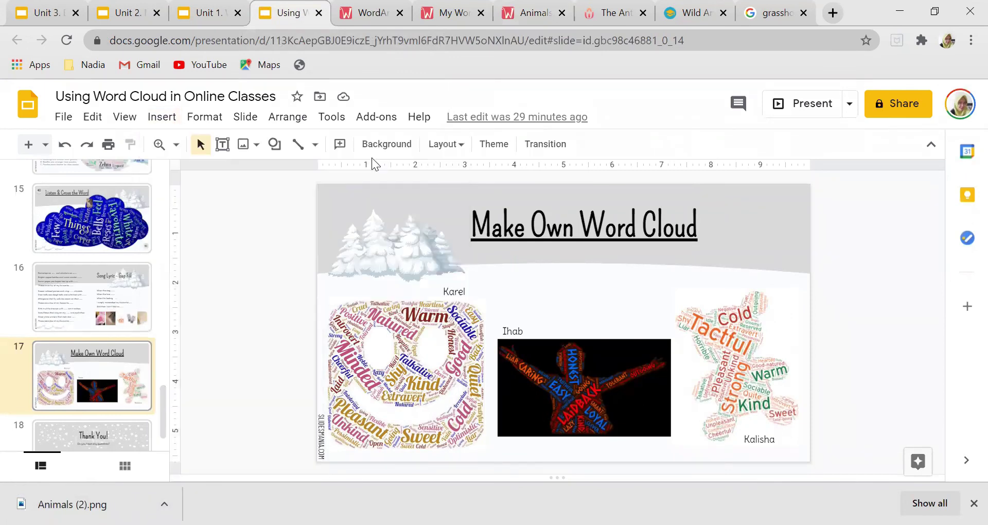